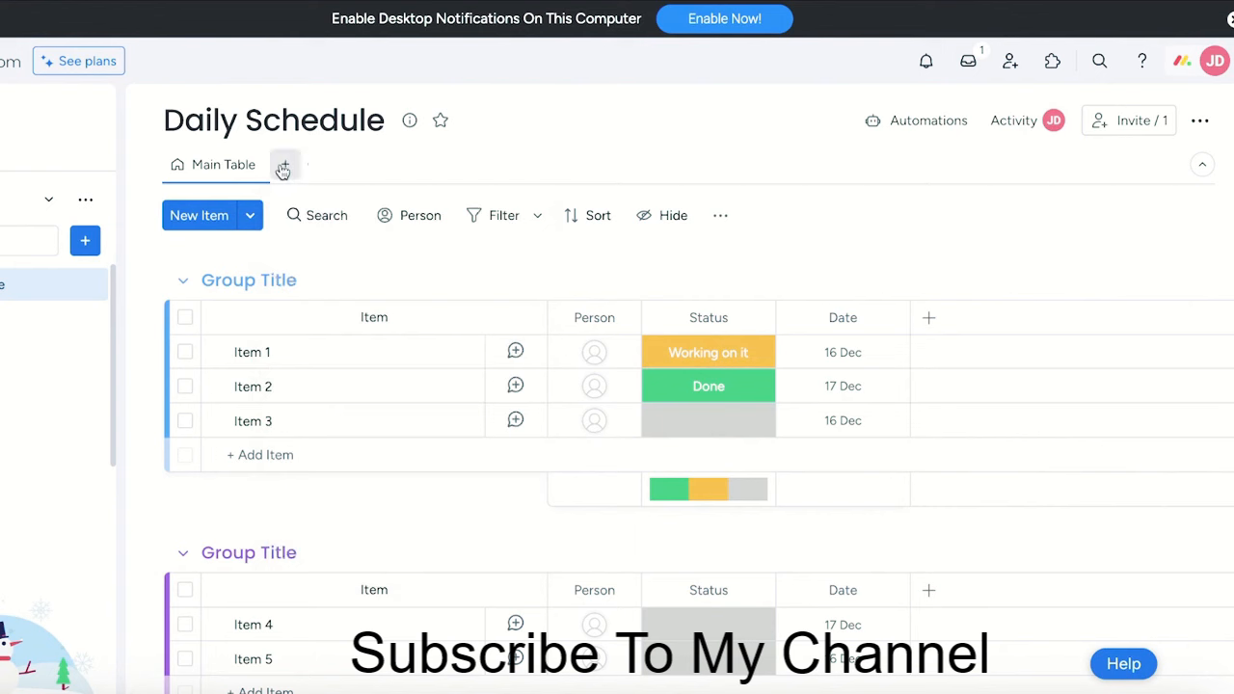
Add a Kanban view to the Daily Schedule board and name it Time Blocking.
click(284, 166)
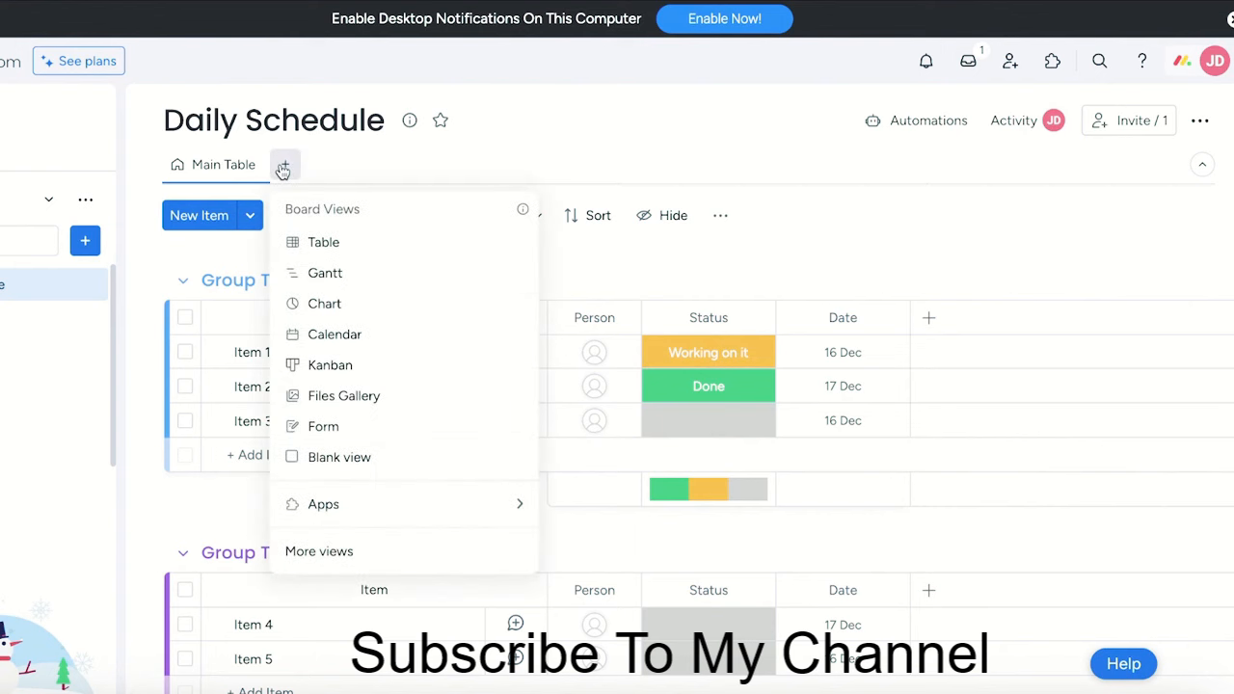
click(291, 367)
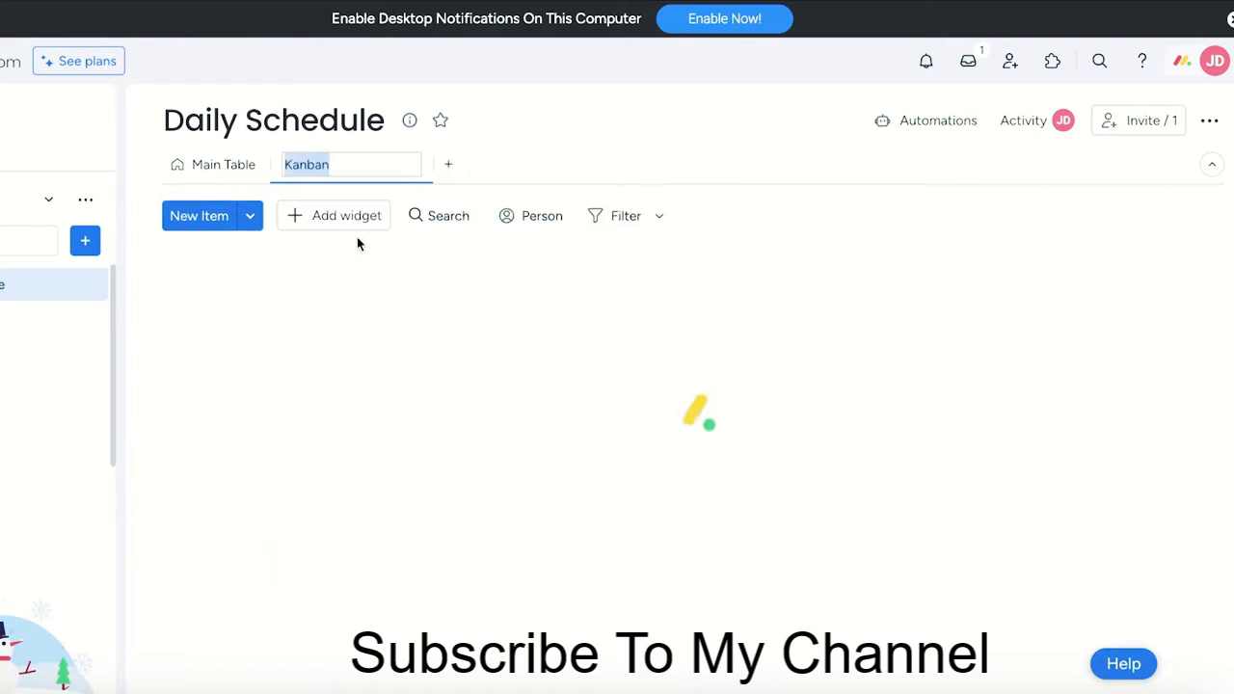
key(BackSpace)
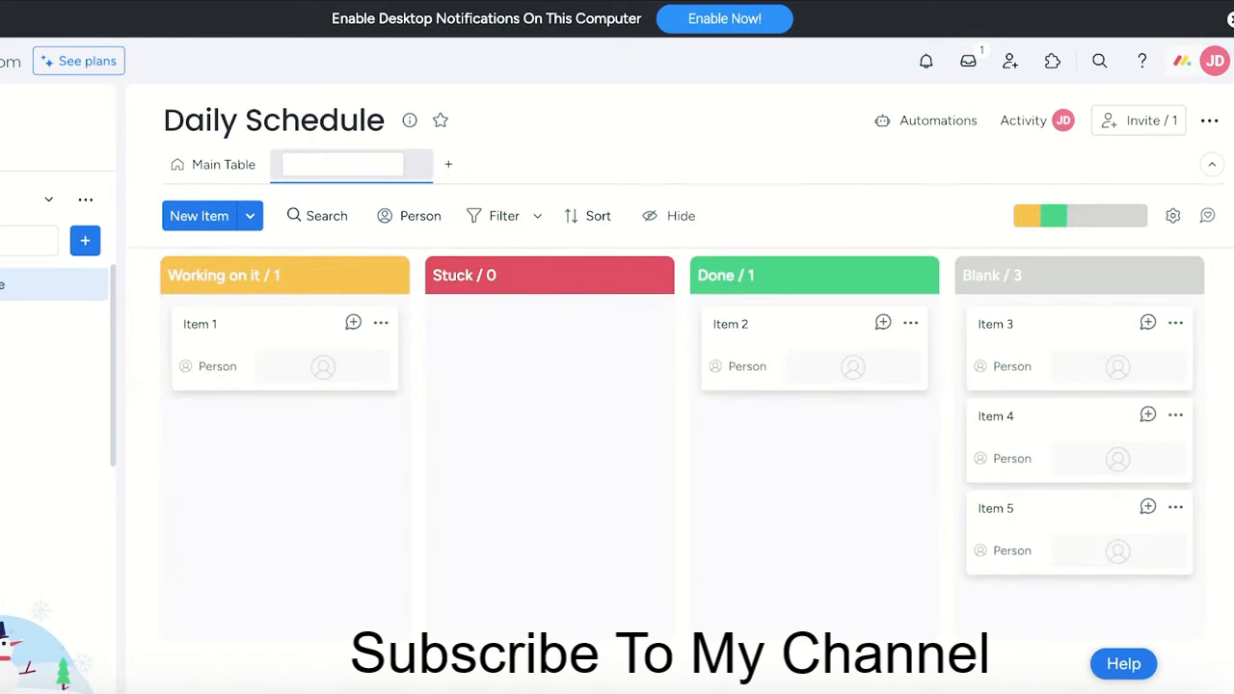
text(Time Blocking)
key(Return)
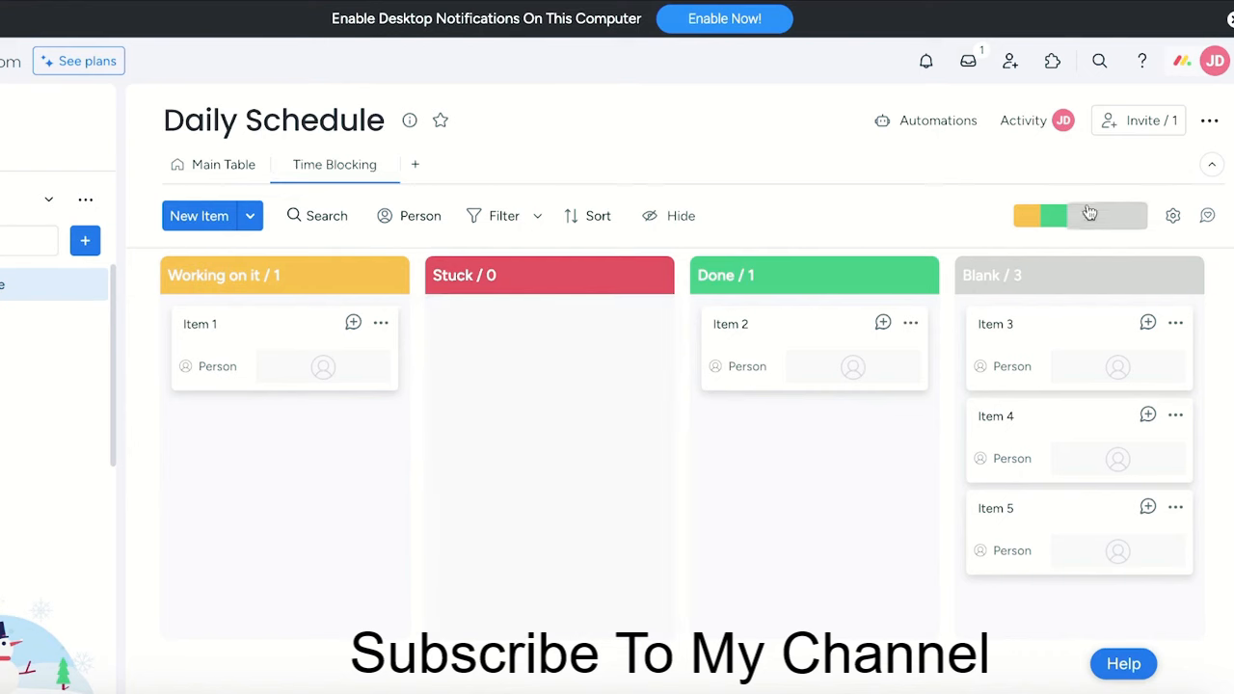
Choose Status as the Kanban column in the view settings and add a new card to the Working on it column.
click(1174, 216)
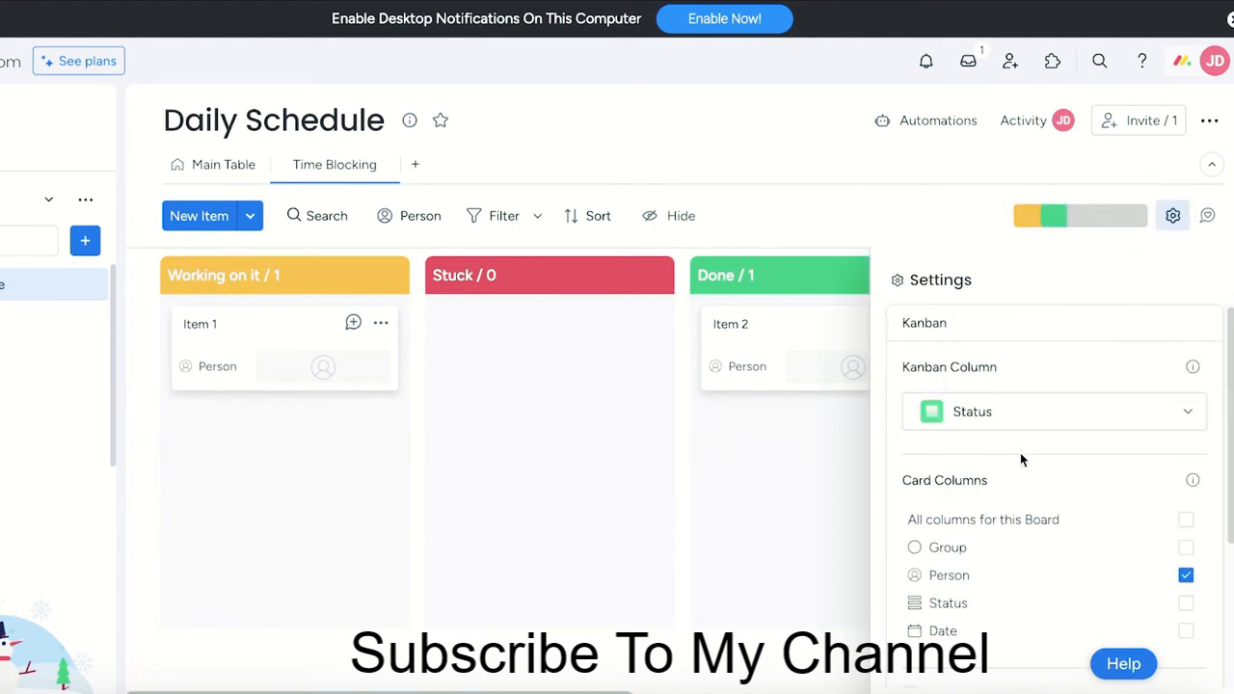
scroll(1019, 452, down, 1)
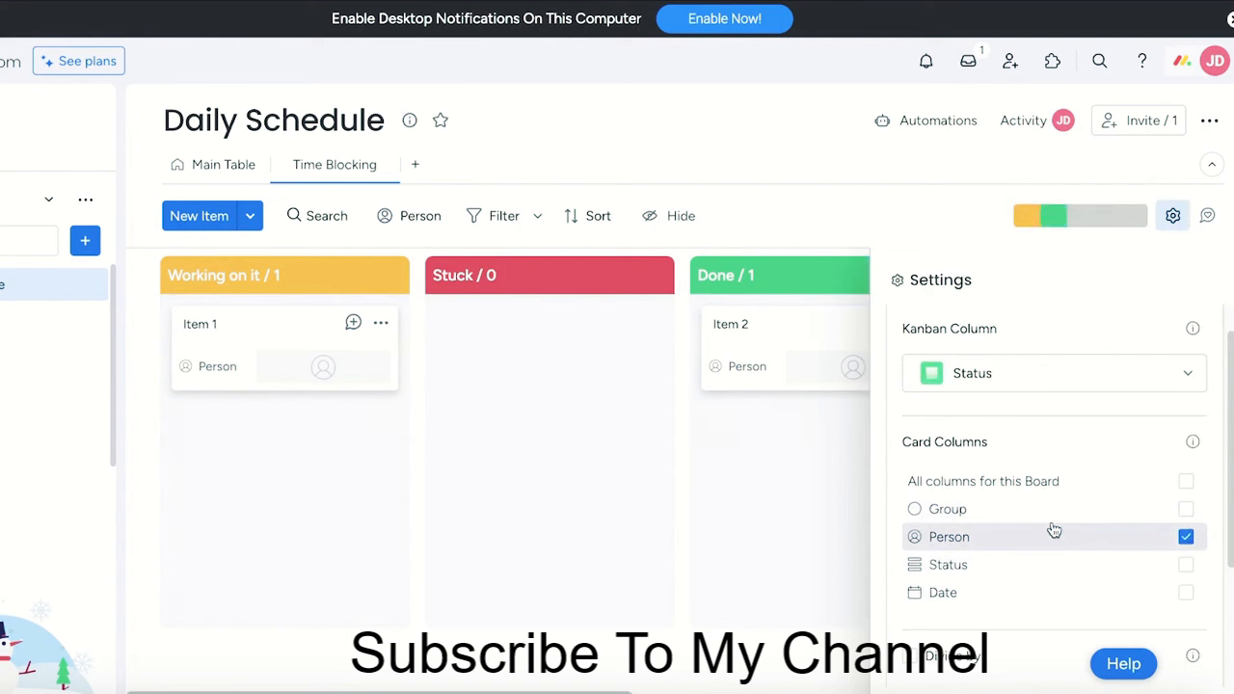
click(1022, 372)
click(1008, 421)
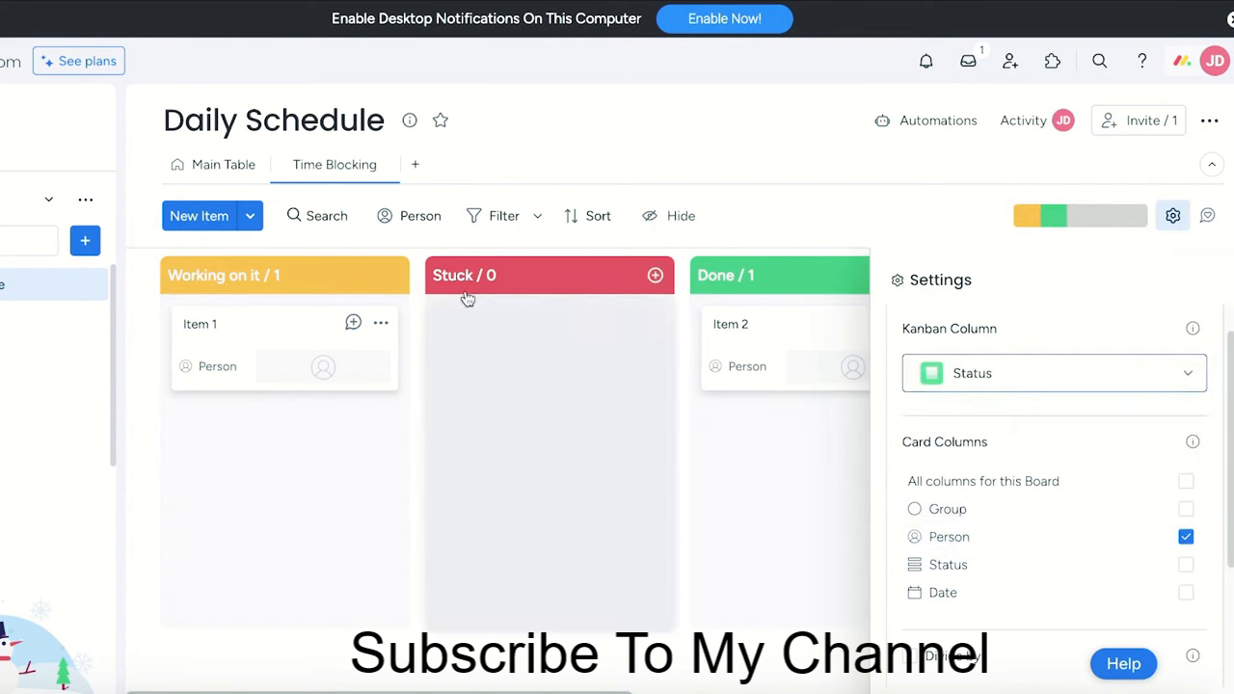
click(389, 275)
Select all board columns for the Kanban cards, then clear them all so the cards carry only item names.
scroll(1020, 443, up, 1)
click(993, 518)
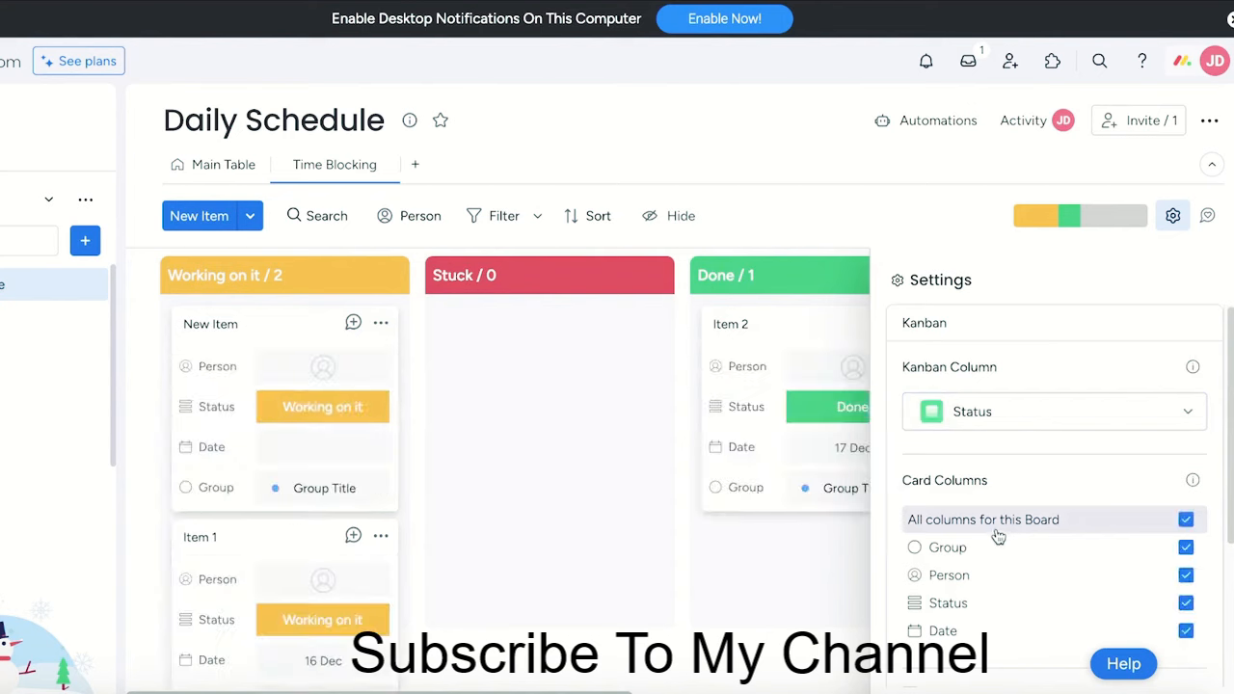
click(992, 517)
scroll(975, 539, down, 3)
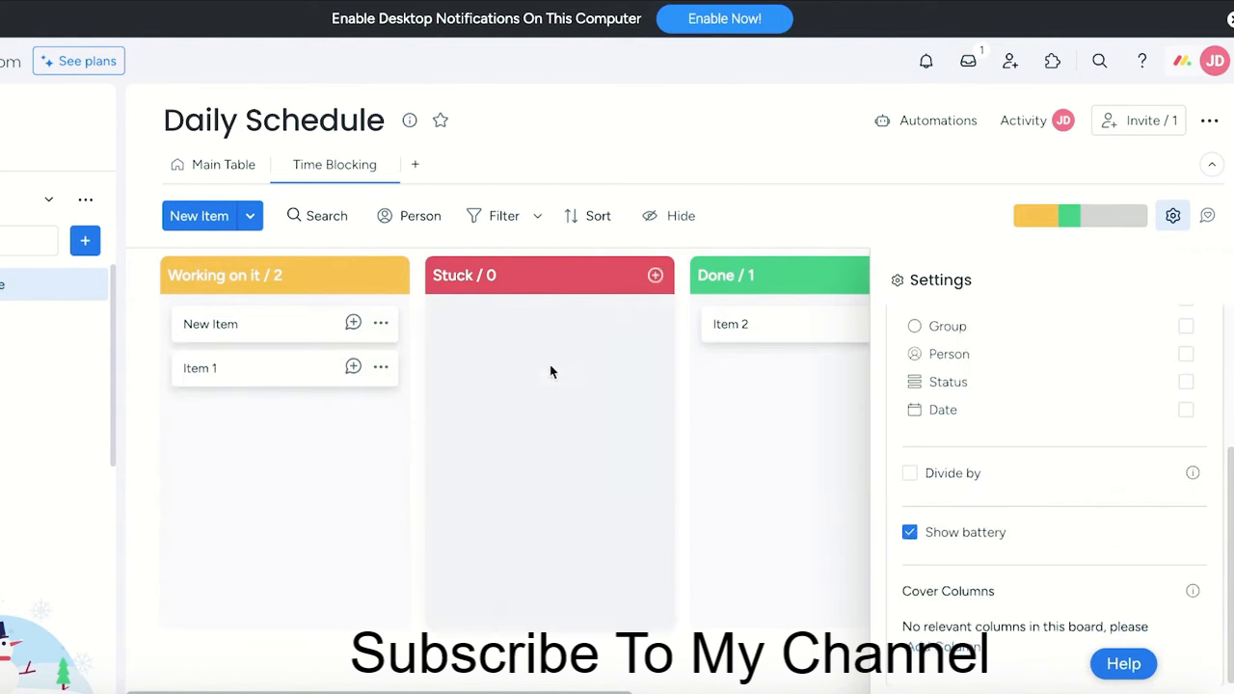
In the main table view, rename the first group as Tasks.
click(241, 165)
click(294, 276)
text(8-10AM)
key(BackSpace)
key(BackSpace)
key(BackSpace)
key(BackSpace)
key(BackSpace)
key(BackSpace)
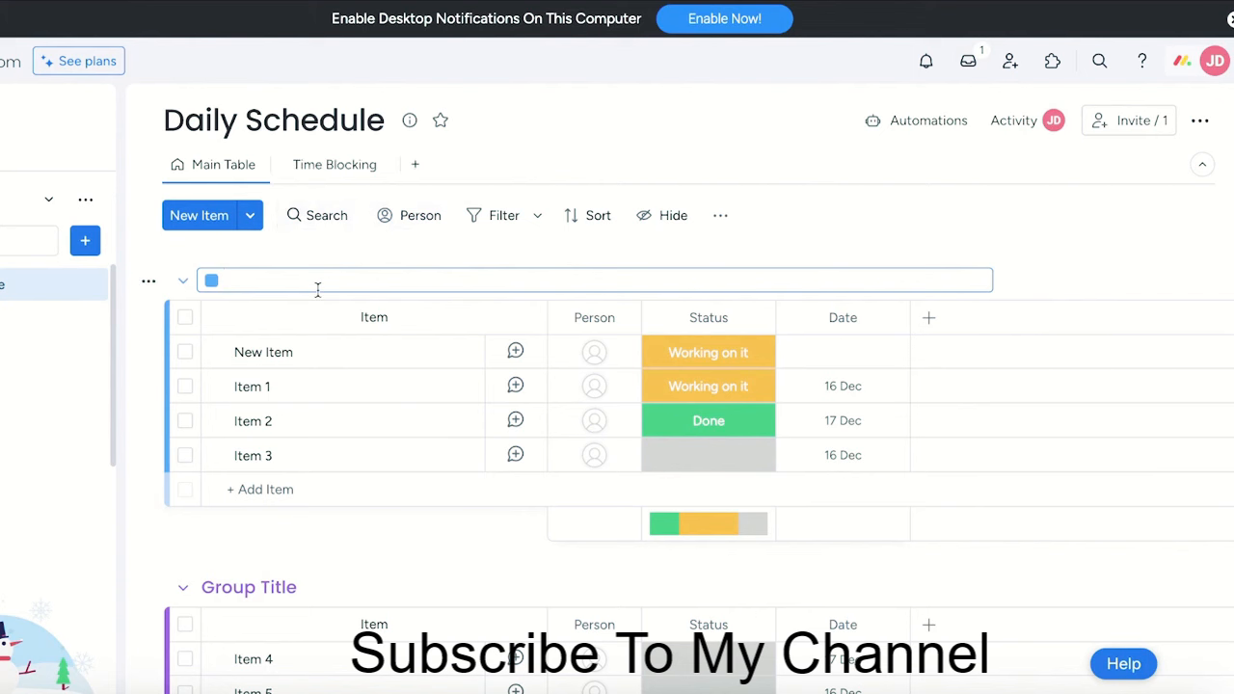
text(Tasks)
key(Return)
Rename the second group of the main table as Meetings.
double_click(263, 588)
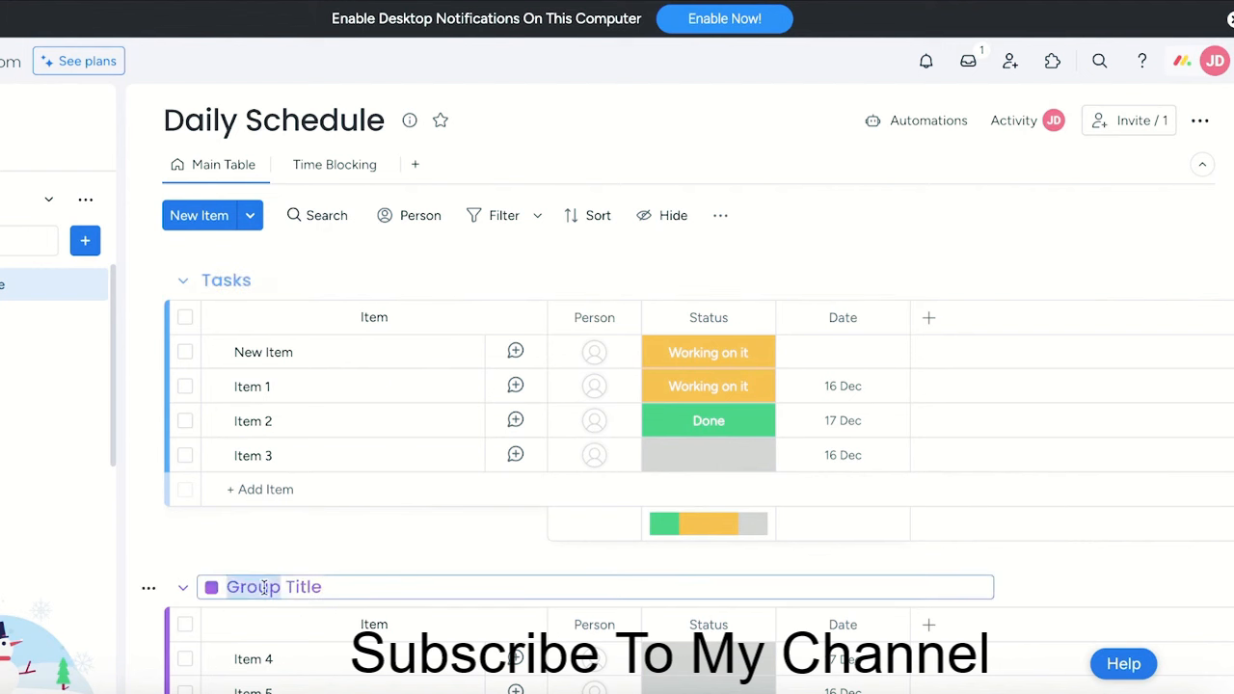
triple_click(264, 588)
text(Meetings)
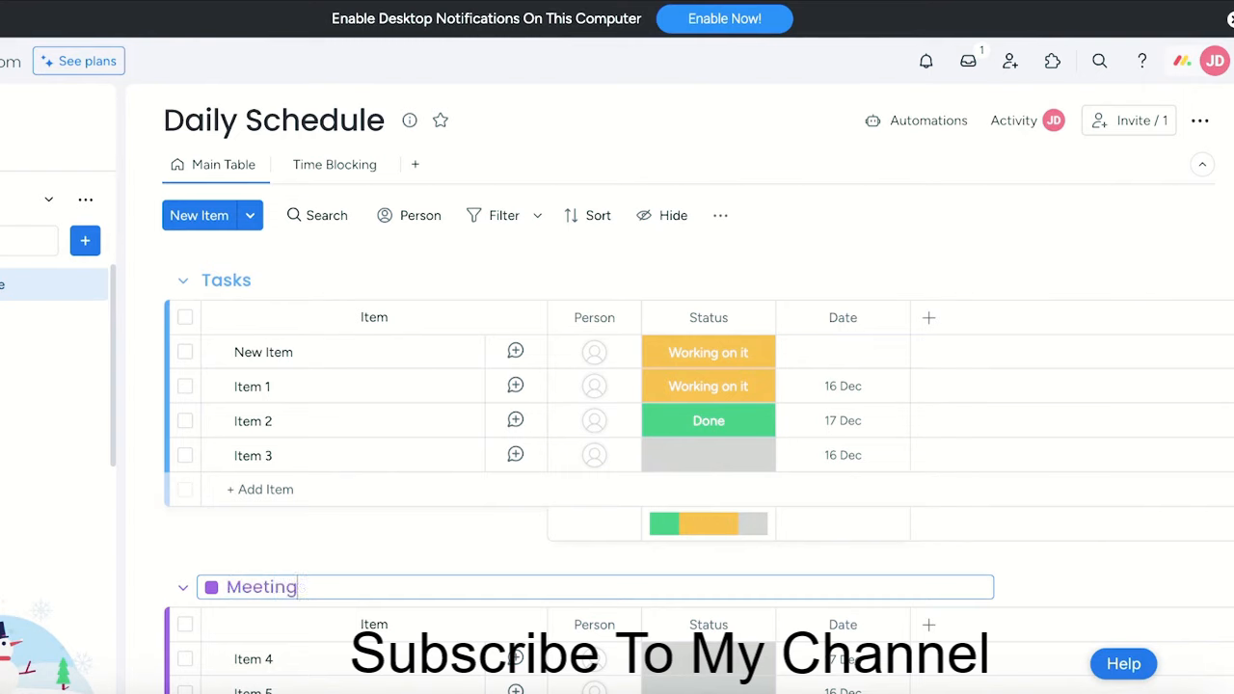
key(Return)
Add a third group below Meetings and name it Classes.
scroll(336, 546, down, 3)
click(251, 633)
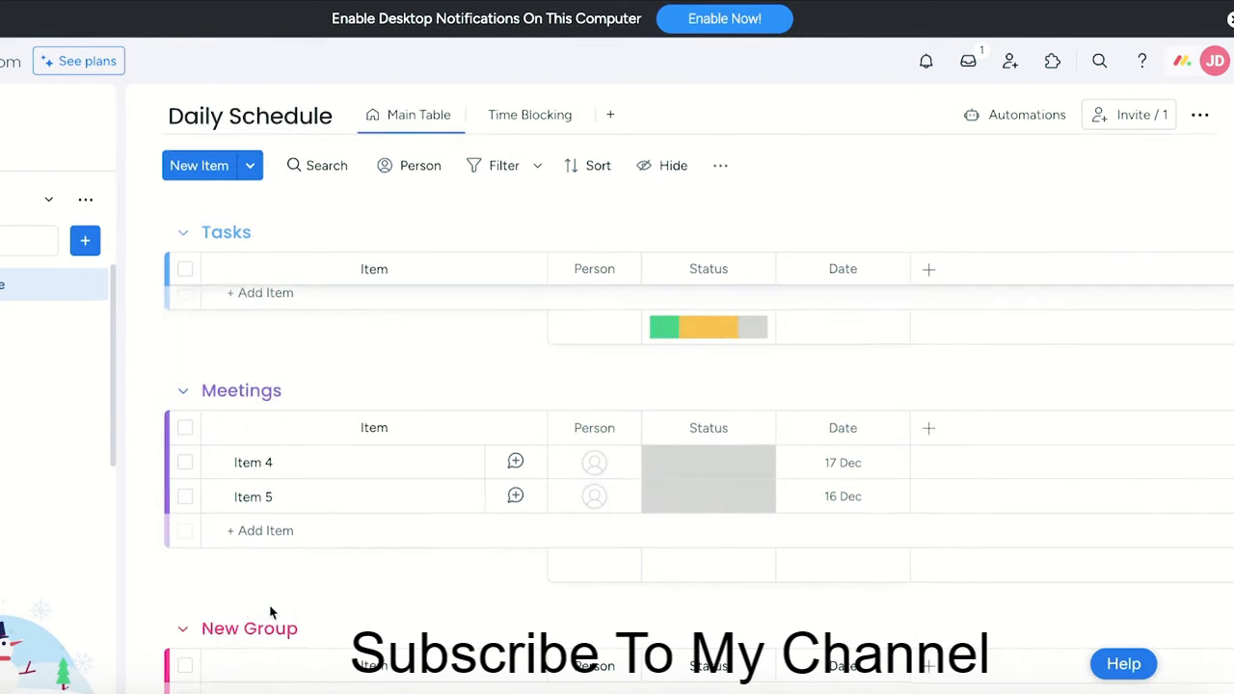
click(259, 459)
key(BackSpace)
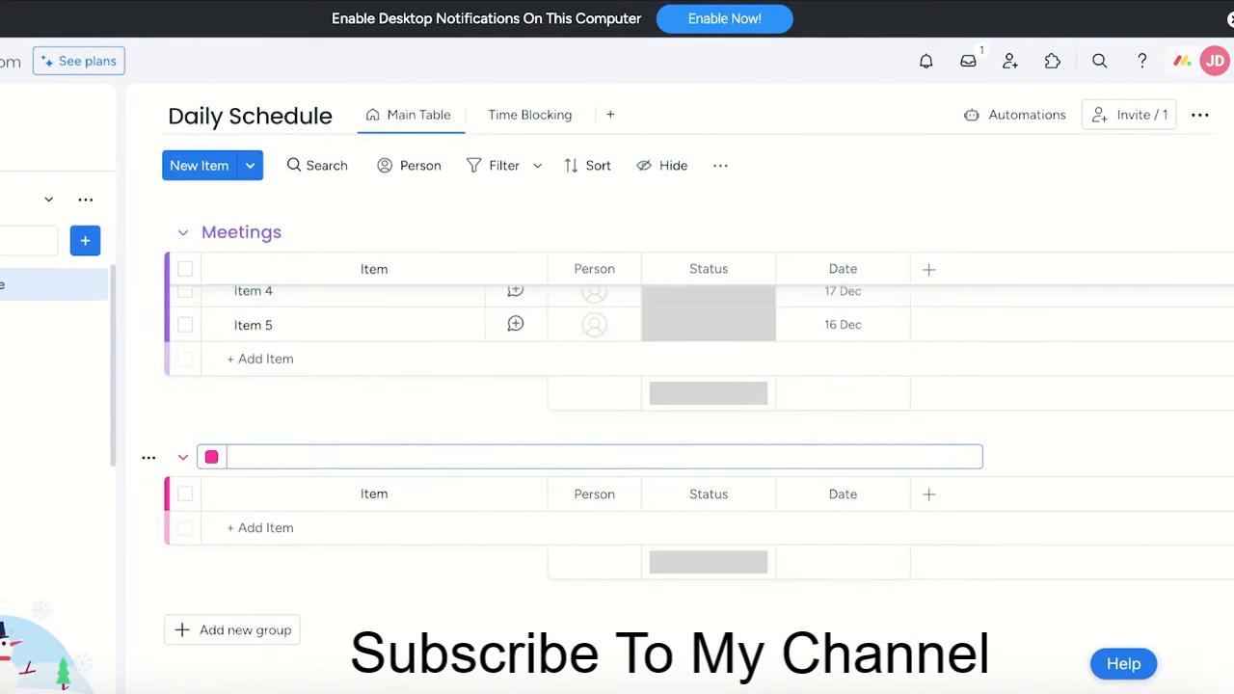
Delete Item 1, Item 2 and Item 3 from the Tasks group.
scroll(617, 386, up, 4)
click(185, 455)
click(186, 420)
click(185, 385)
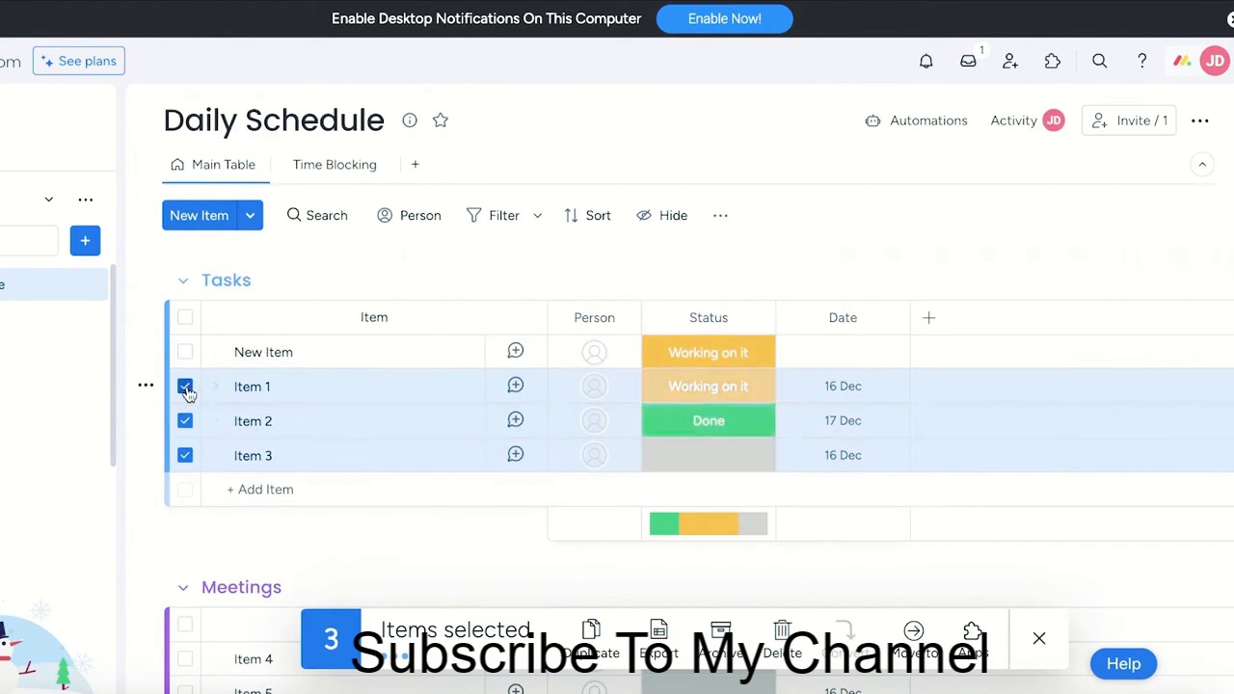
click(780, 632)
key(Return)
Rename the remaining item in the Tasks group as "Take out the trash".
click(255, 352)
text(A)
key(BackSpace)
text(P)
key(BackSpace)
text(W)
key(BackSpace)
text(Take out the trash)
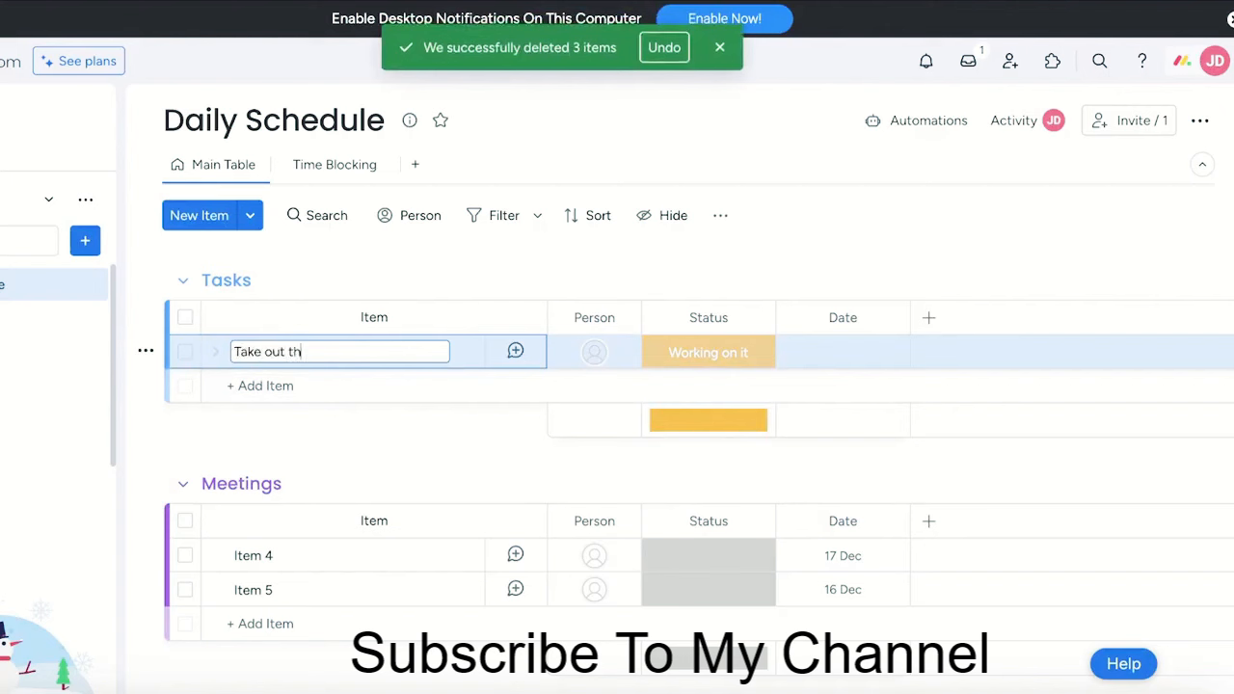
key(Return)
Rename the single item in the Tasks group as "Household Chores".
scroll(303, 458, down, 1)
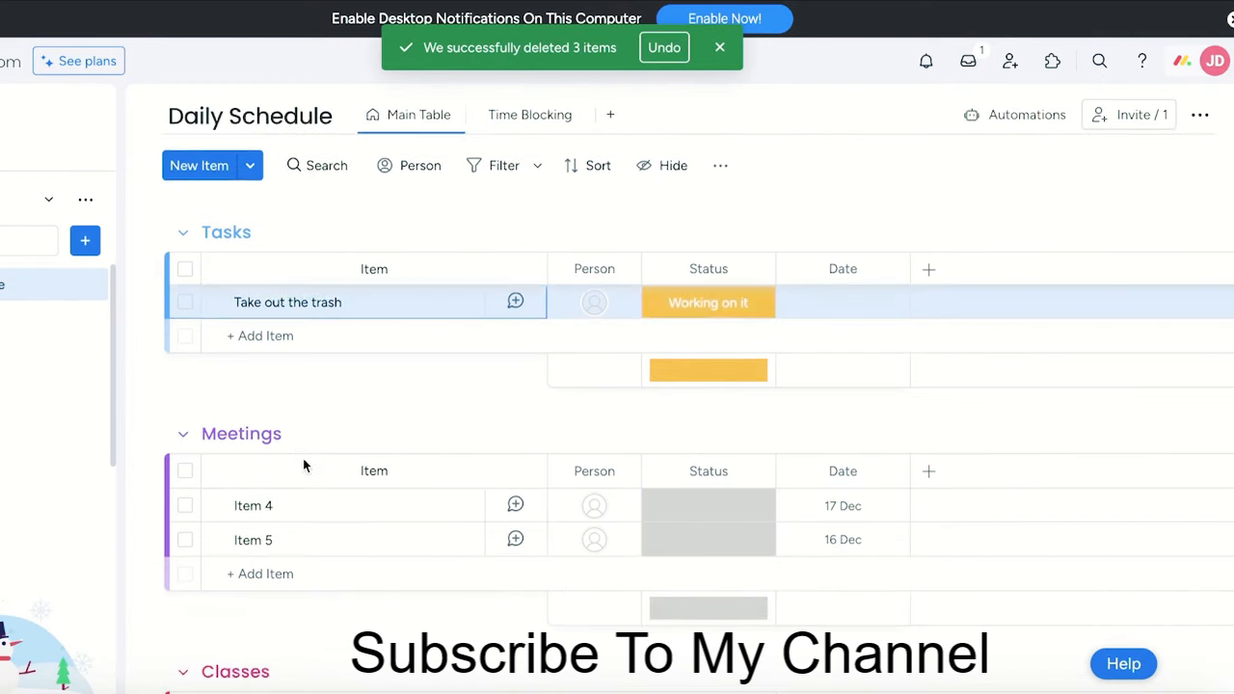
click(294, 509)
click(327, 301)
text(Household Chores)
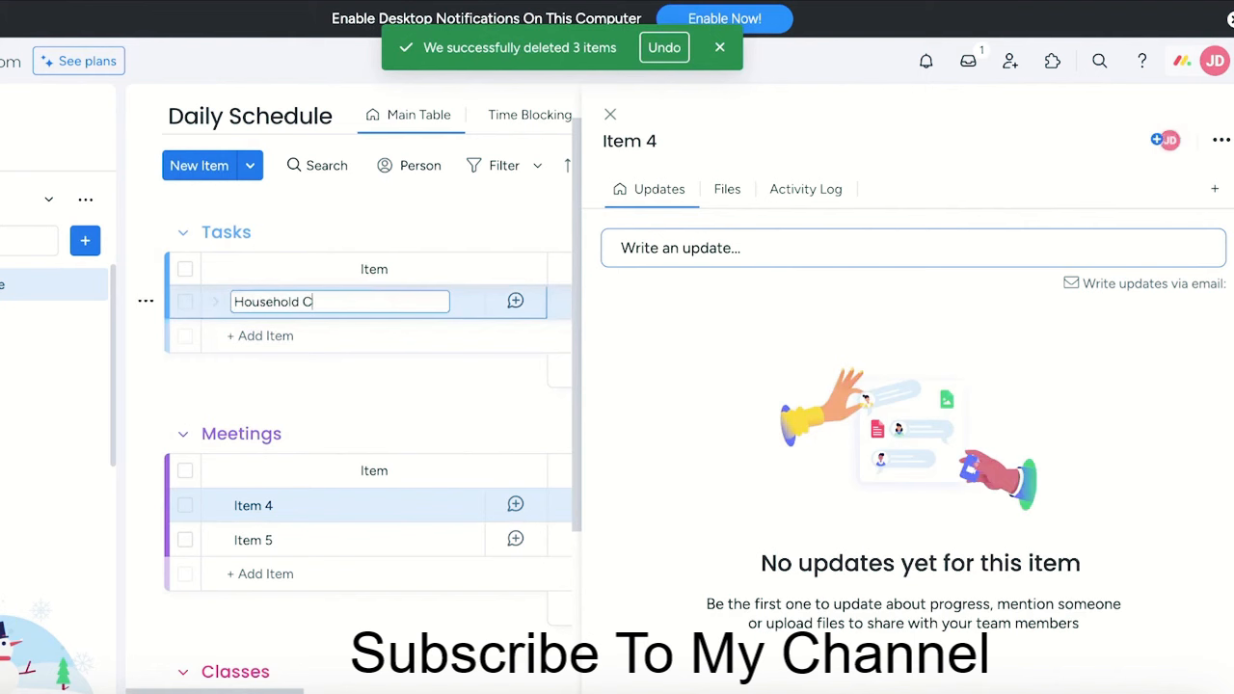
key(Return)
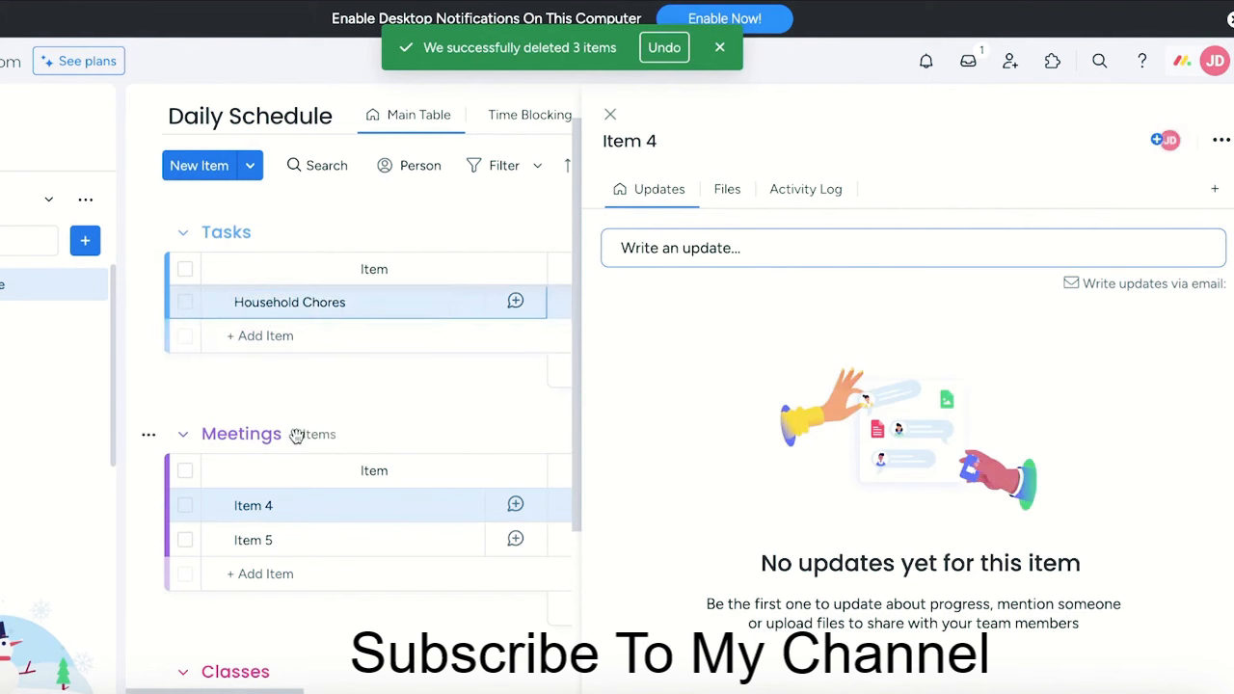
Rename Item 4 in the Meetings group as "Meet with Mr.A" and delete Item 5.
click(280, 507)
double_click(253, 506)
text(Meeti m)
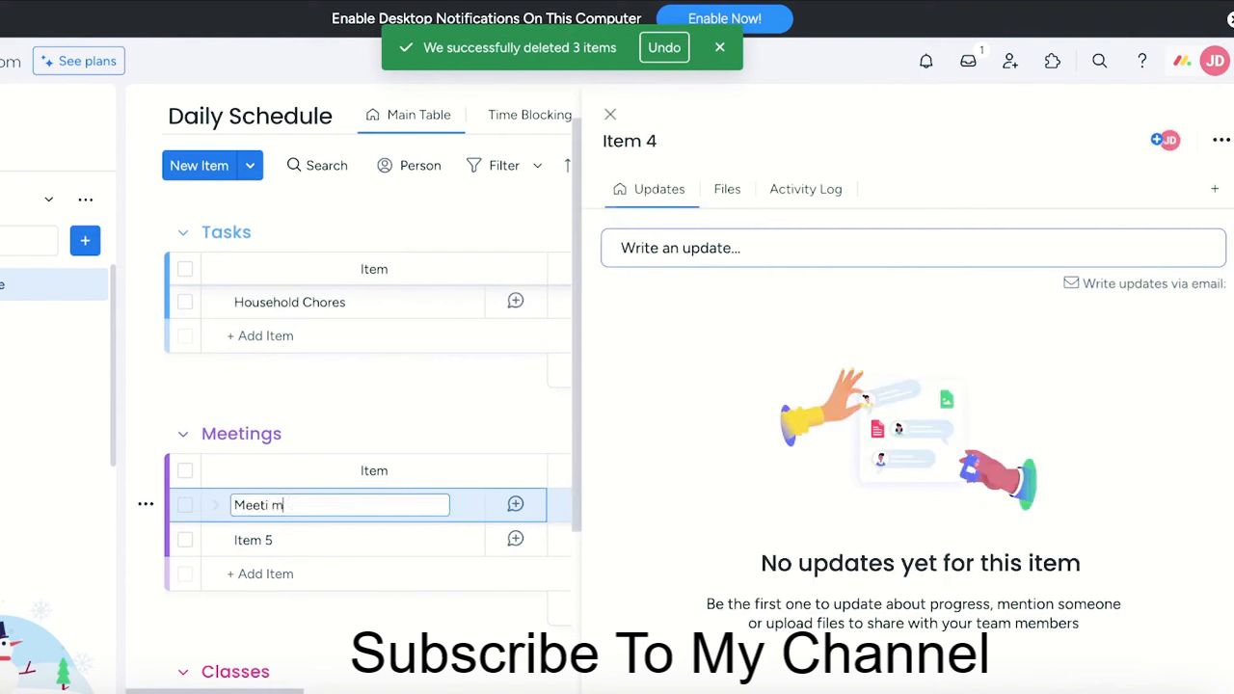
key(BackSpace)
text(wi)
key(BackSpace)
key(BackSpace)
key(BackSpace)
key(BackSpace)
text(with Mr.A)
Add an item named "Bio Class" to the Classes group.
scroll(367, 433, down, 2)
click(275, 521)
text(Bio Class)
key(Return)
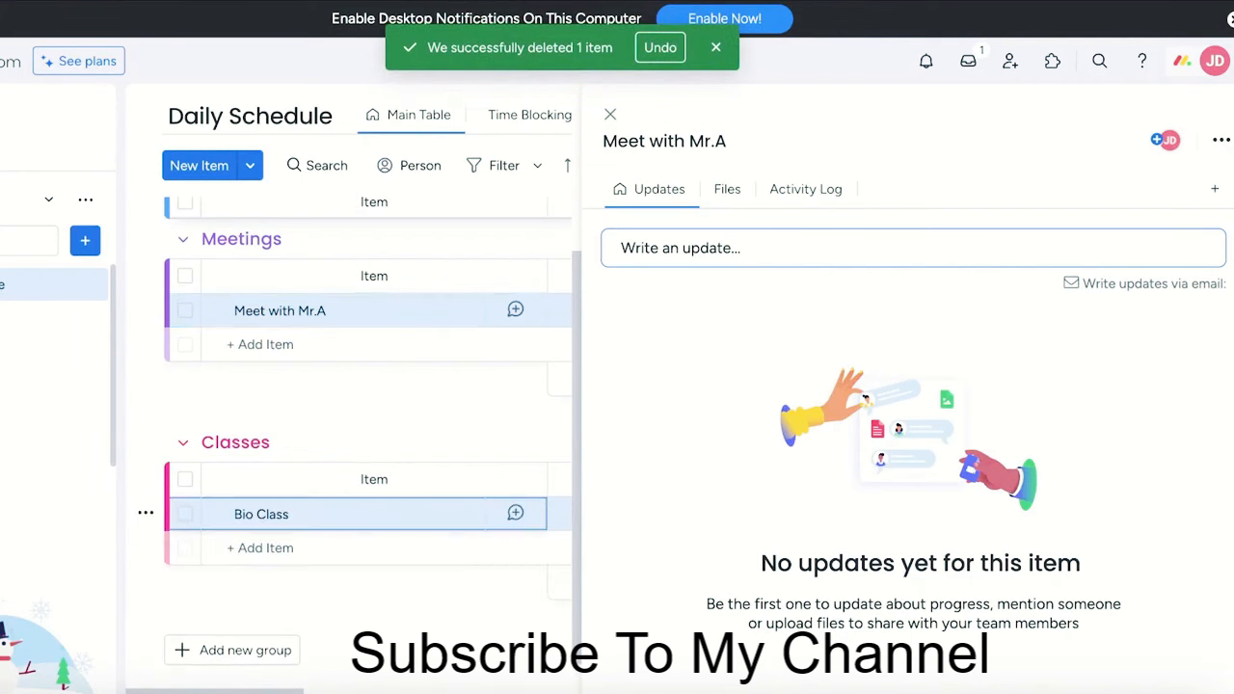
Add a second item named "Advanced Maths" to the Classes group.
click(283, 551)
text(A)
key(BackSpace)
text(Advanced Psychol)
key(BackSpace)
key(BackSpace)
key(BackSpace)
key(BackSpace)
key(BackSpace)
key(BackSpace)
key(BackSpace)
text(Ma)
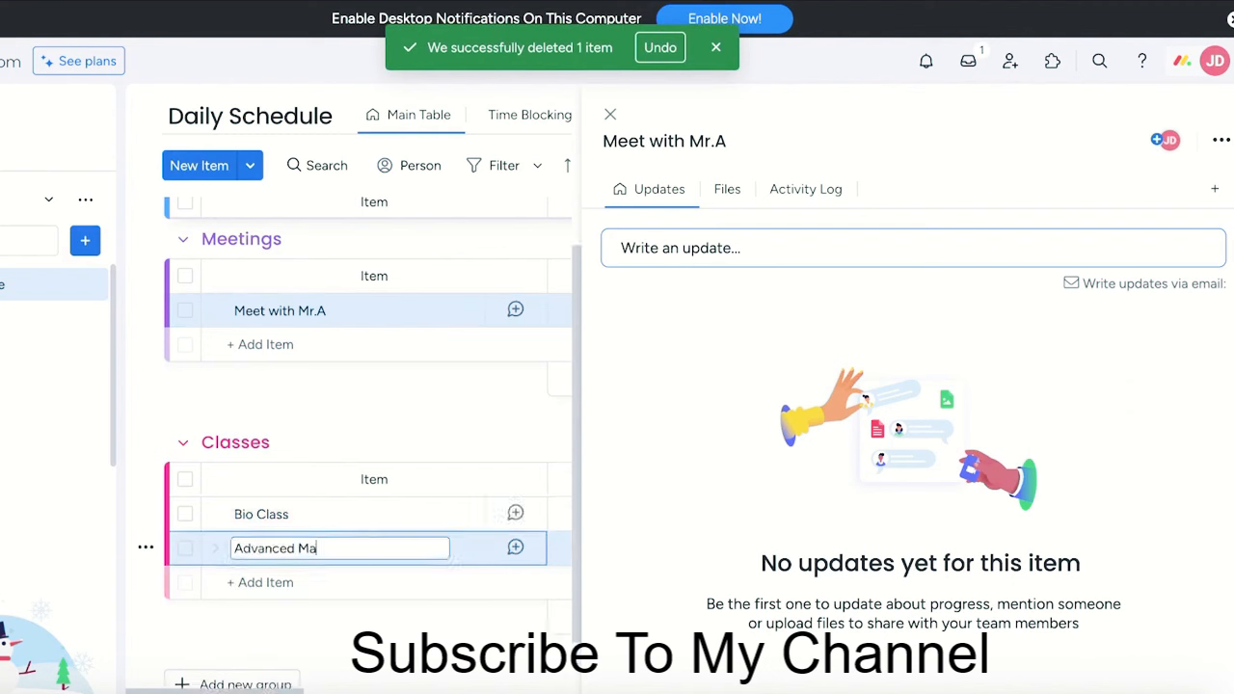
text(ths)
key(Return)
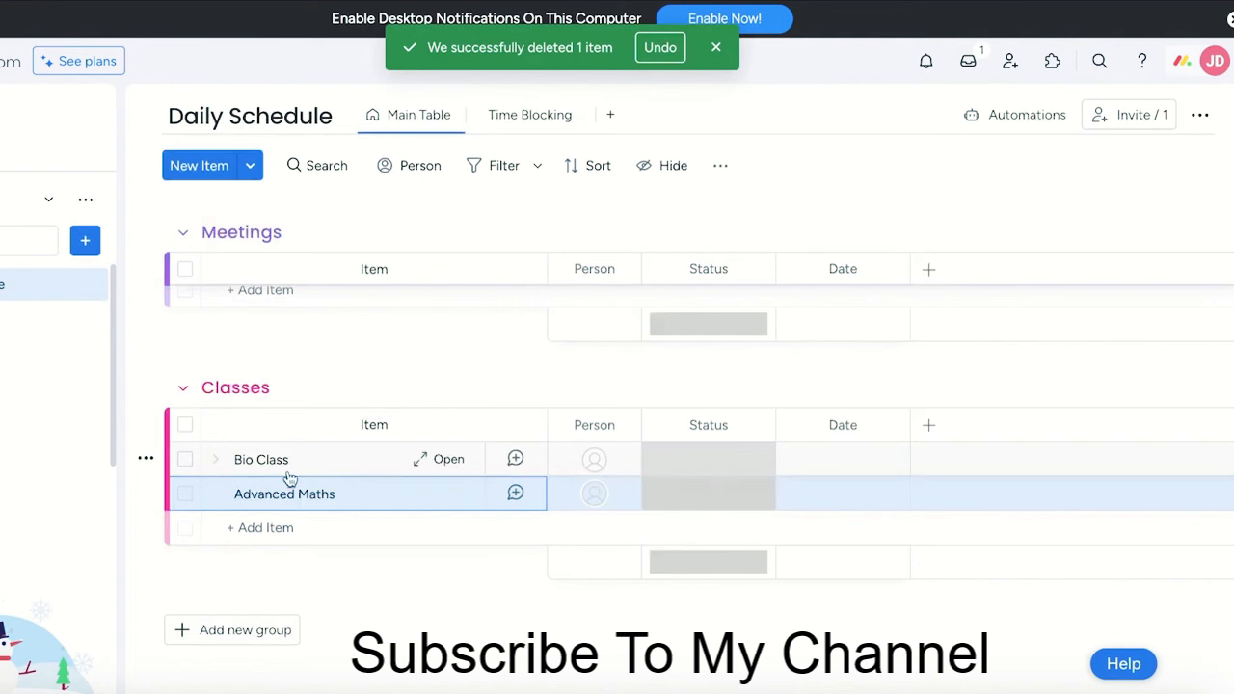
Add a new item at the start of the Tasks group.
scroll(290, 478, up, 2)
mouse_move(287, 470)
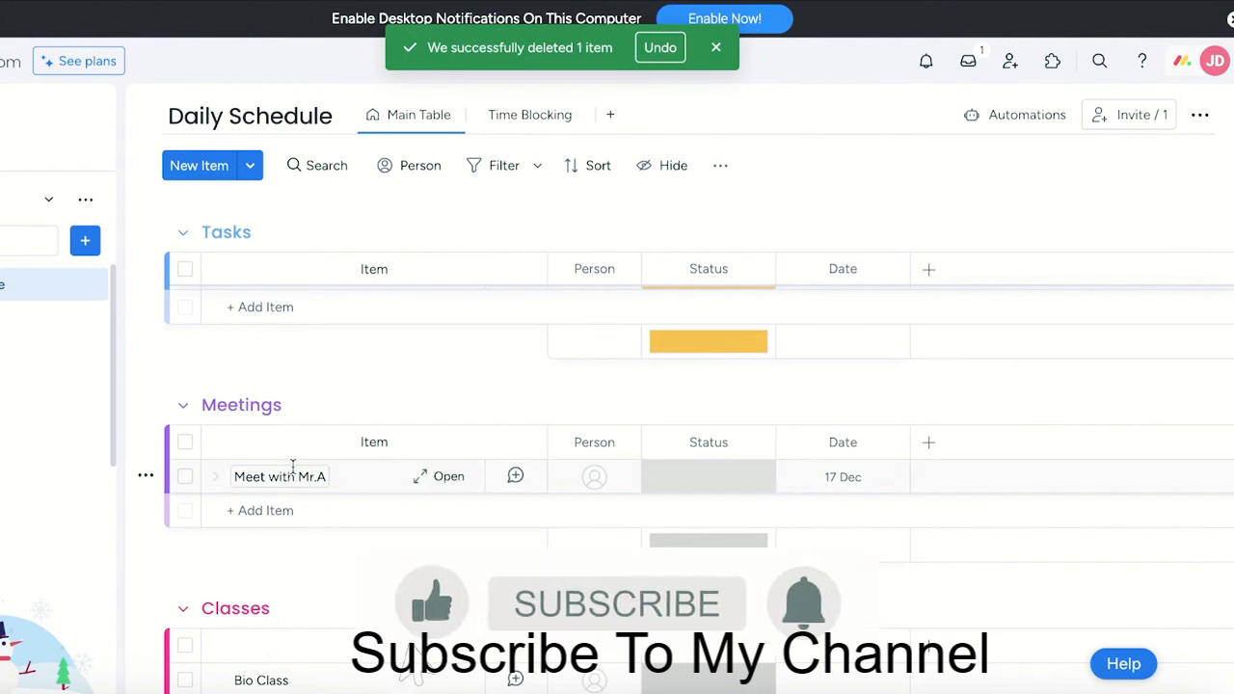
scroll(293, 468, up, 3)
click(200, 215)
Add a Table view to the board, keeping its default name.
click(399, 164)
click(433, 246)
click(557, 165)
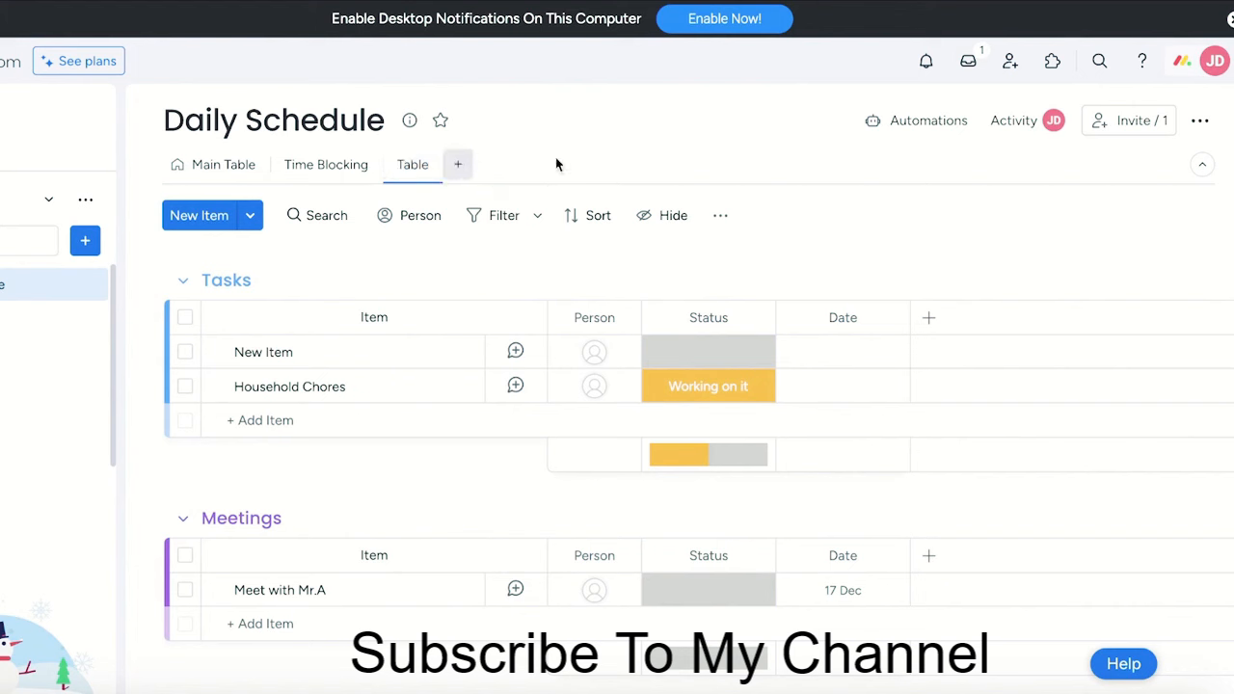
Try to add a Calendar view to the board and dismiss the upgrade offer.
click(460, 166)
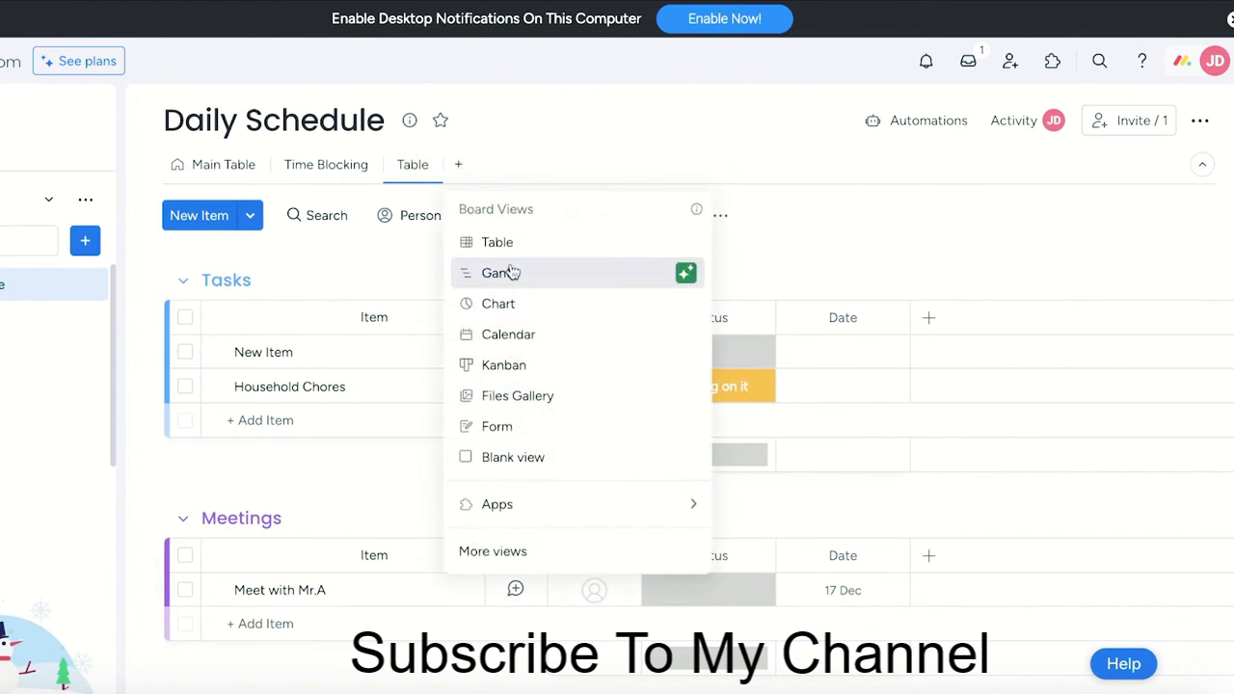
click(509, 336)
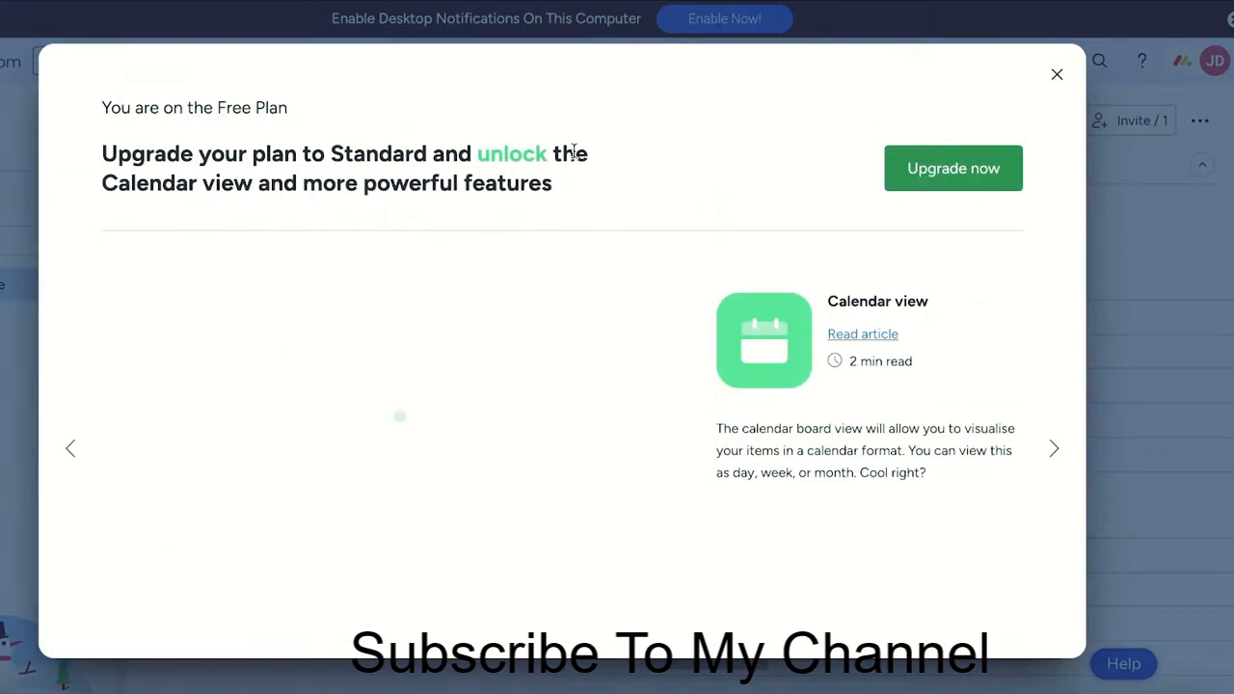
click(1054, 75)
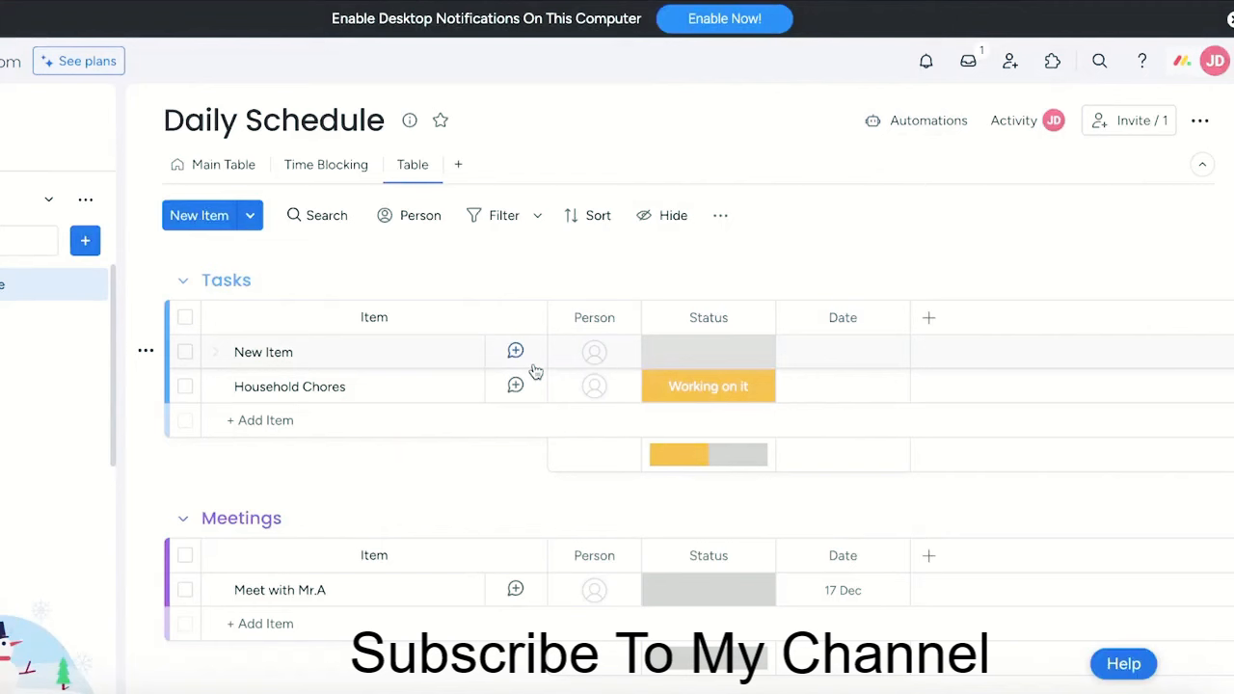
Rename the Status column as "Time Required" in the new Table view.
click(690, 355)
click(709, 318)
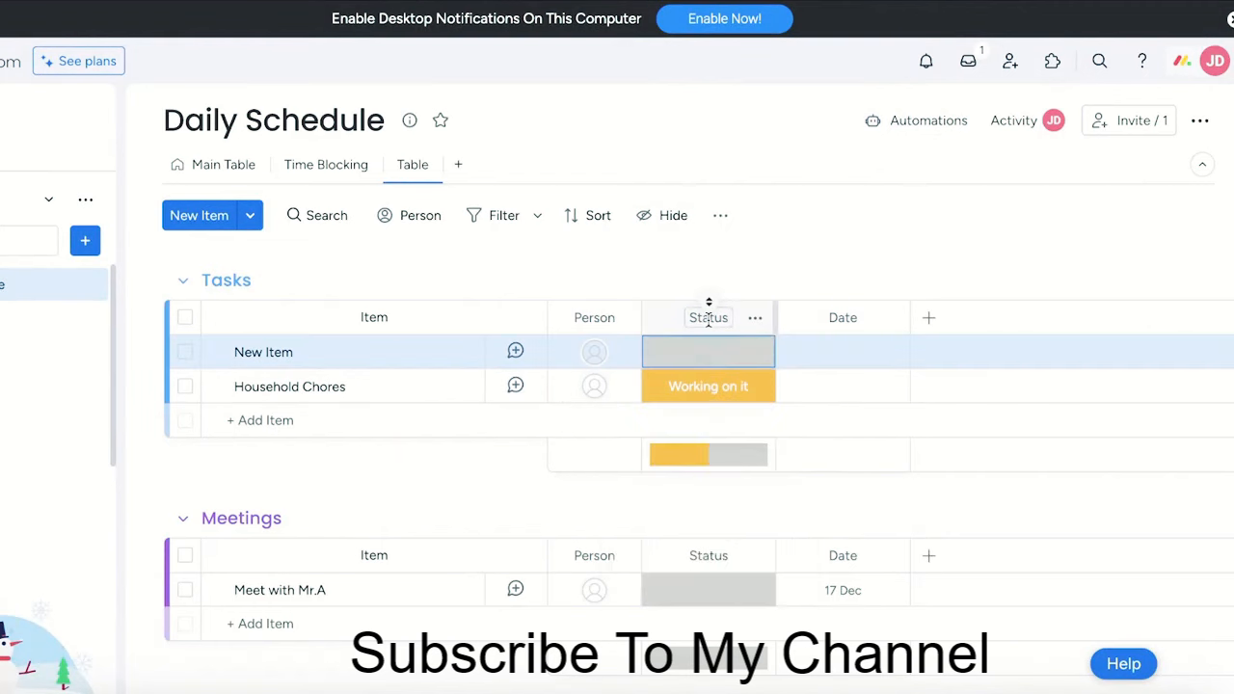
key(BackSpace)
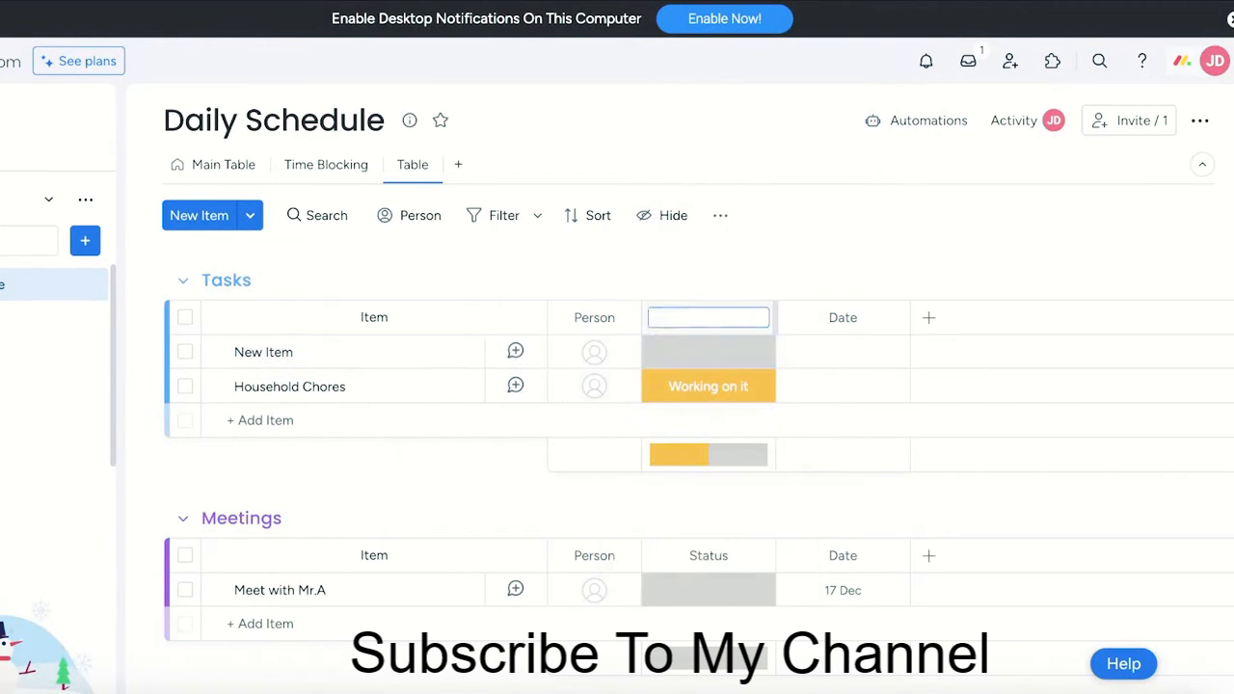
text(A)
key(BackSpace)
text(Time Required)
Change the Time Required column's labels to 1 hr, 2 hr and 3hrs.
click(743, 362)
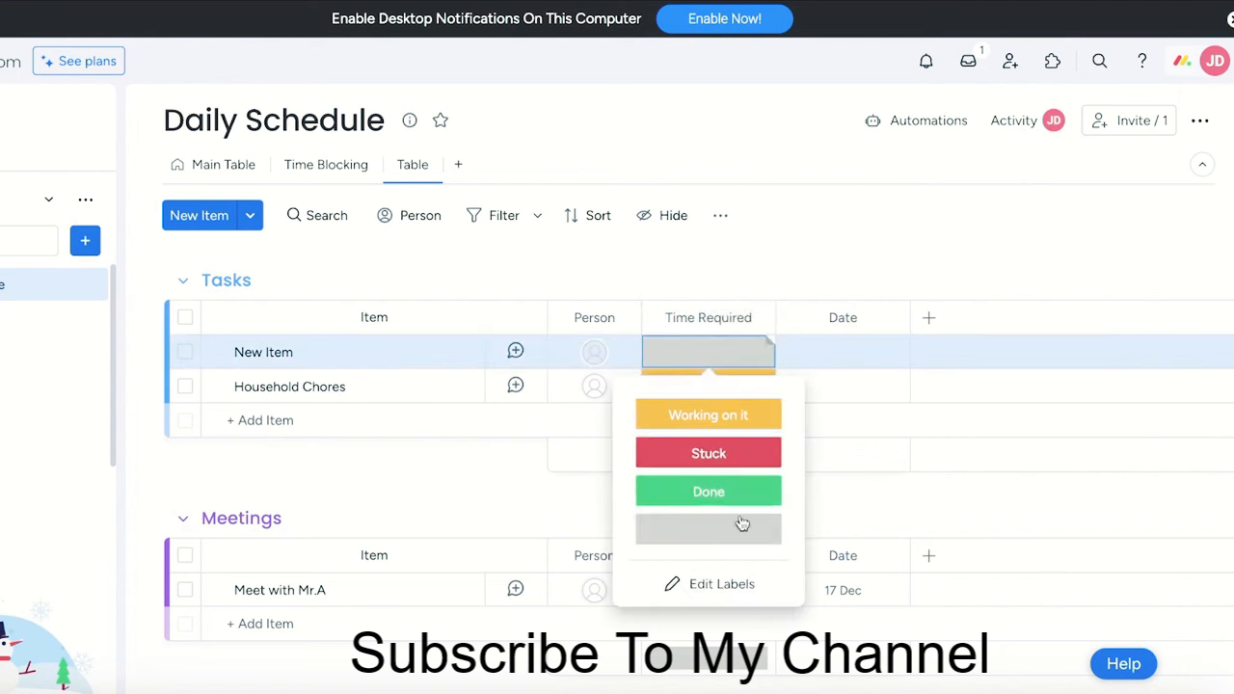
click(722, 584)
key(ctrl+shift+Left)
key(ctrl+shift+Left)
key(ctrl+shift+Left)
text(1 hr)
click(678, 449)
text(2 hr)
click(705, 497)
text(3 hrs)
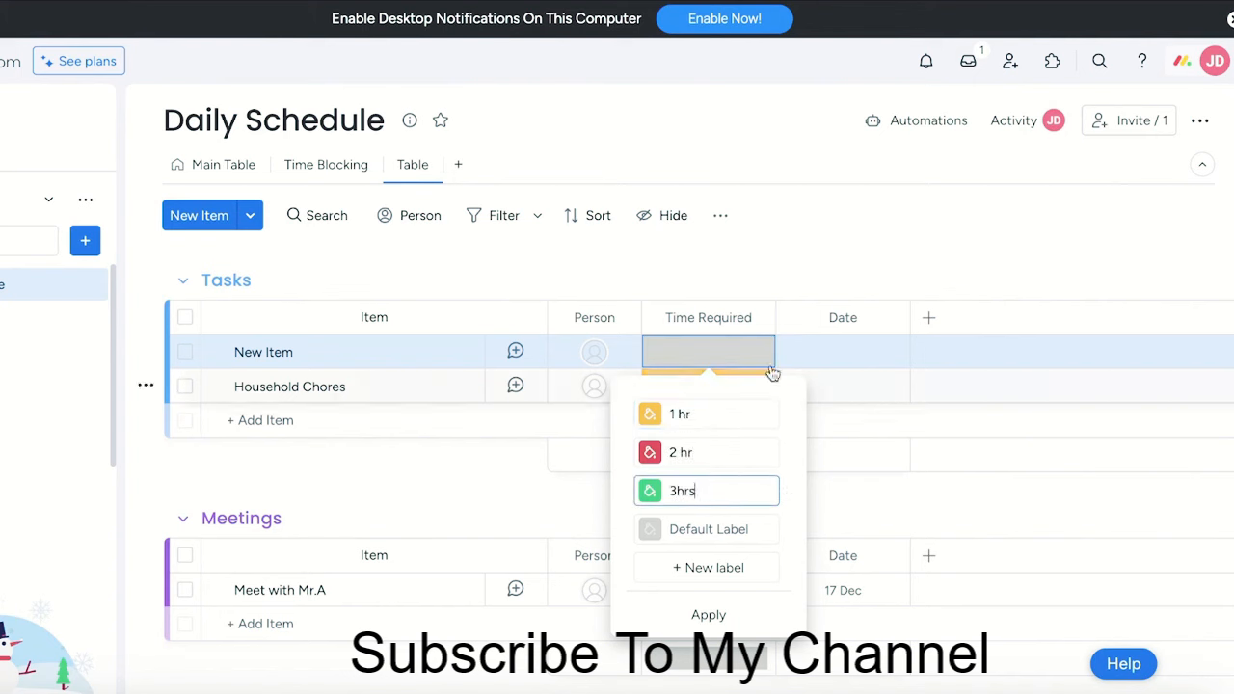
click(753, 279)
Set the required time to 1 hr for Household Chores and choose a time label for Meet with Mr.A.
click(655, 388)
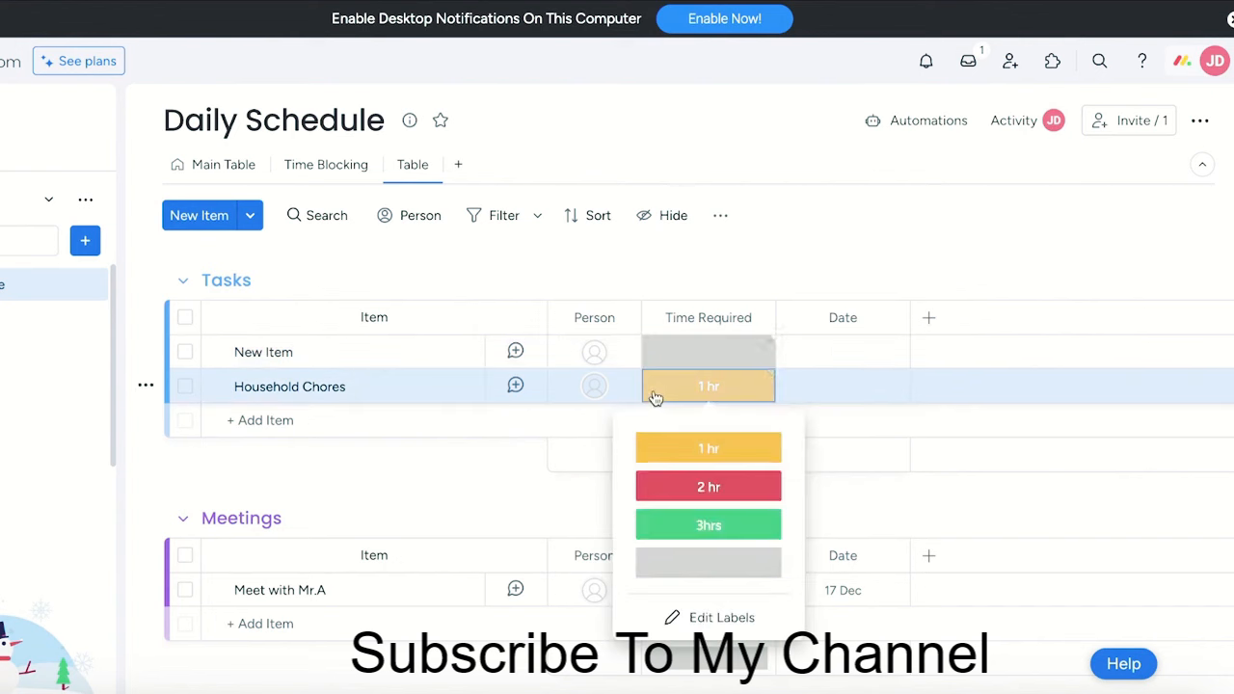
click(702, 449)
scroll(689, 444, down, 1)
scroll(686, 436, down, 1)
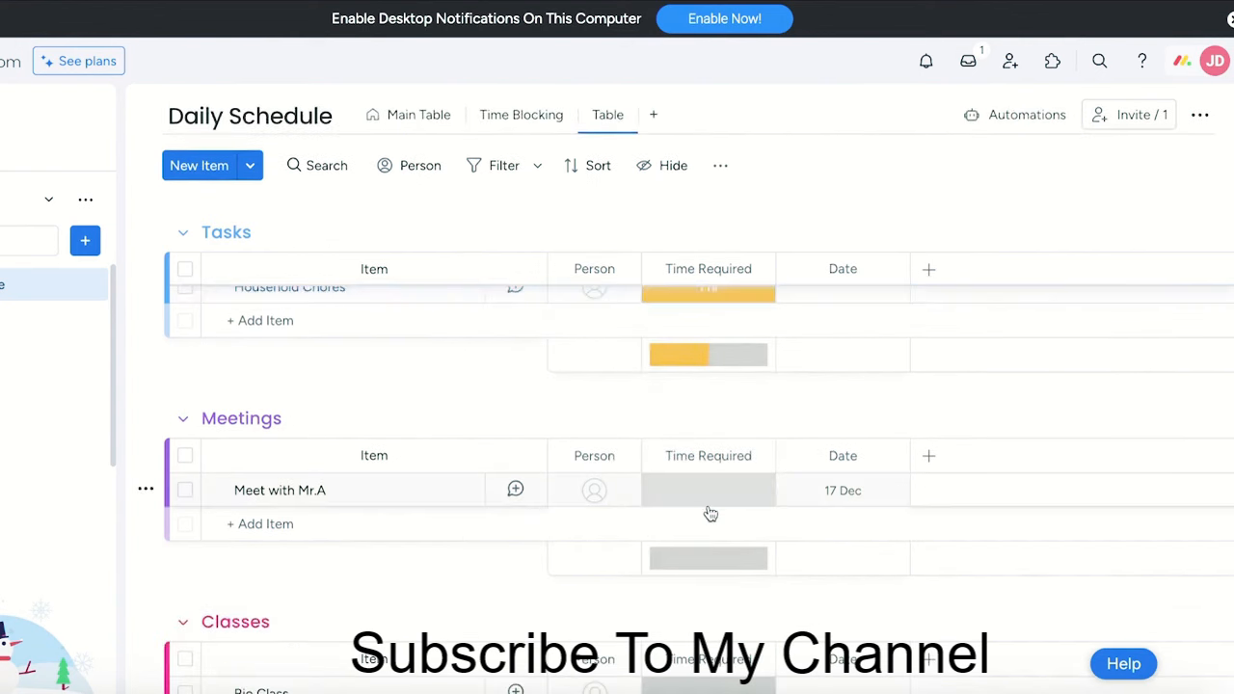
click(708, 496)
click(694, 352)
Set the required time in the Classes group to 2 hr for Bio Class and 1 hr for Advanced Maths.
scroll(694, 471, down, 2)
scroll(524, 389, up, 2)
scroll(579, 521, down, 2)
click(682, 511)
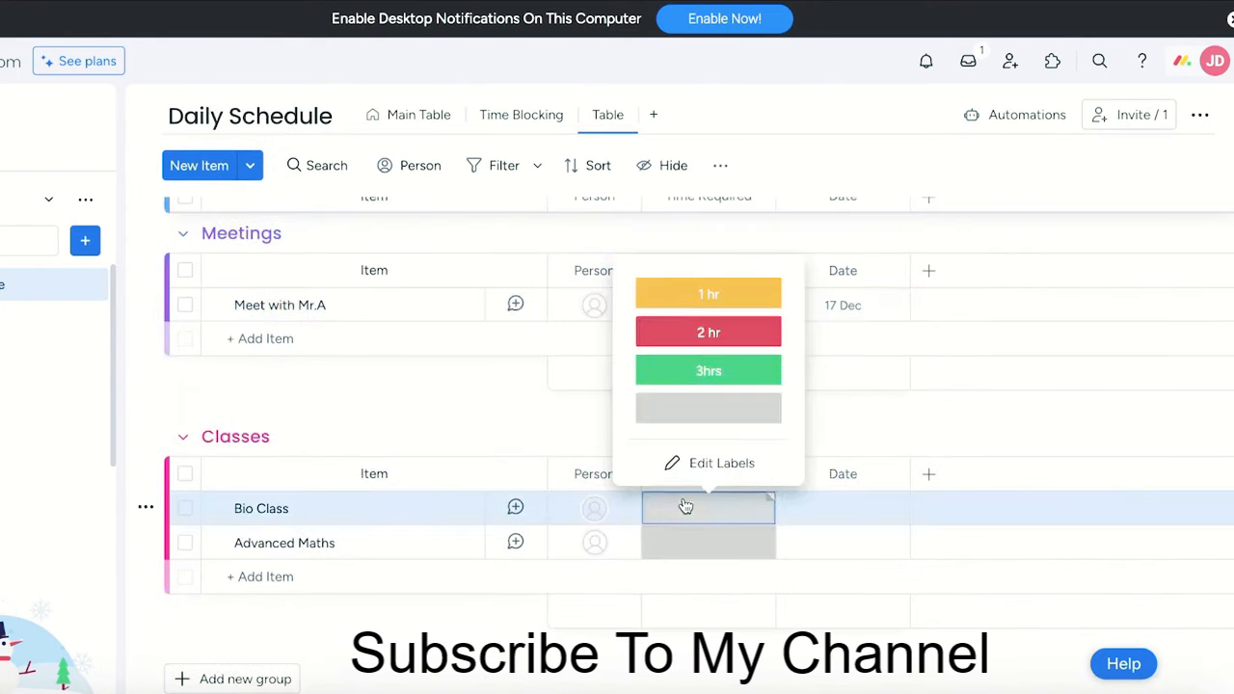
click(728, 331)
click(706, 556)
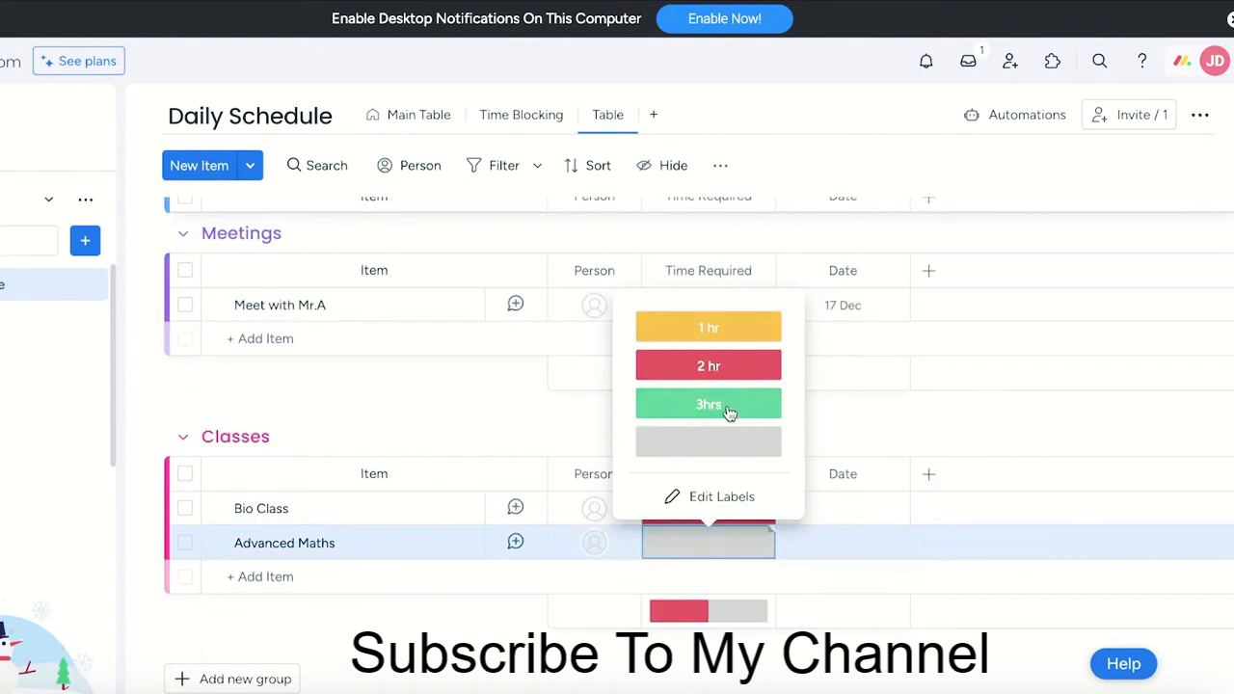
click(742, 333)
Show the Time Blocking Kanban view with its settings pane closed.
scroll(622, 436, up, 5)
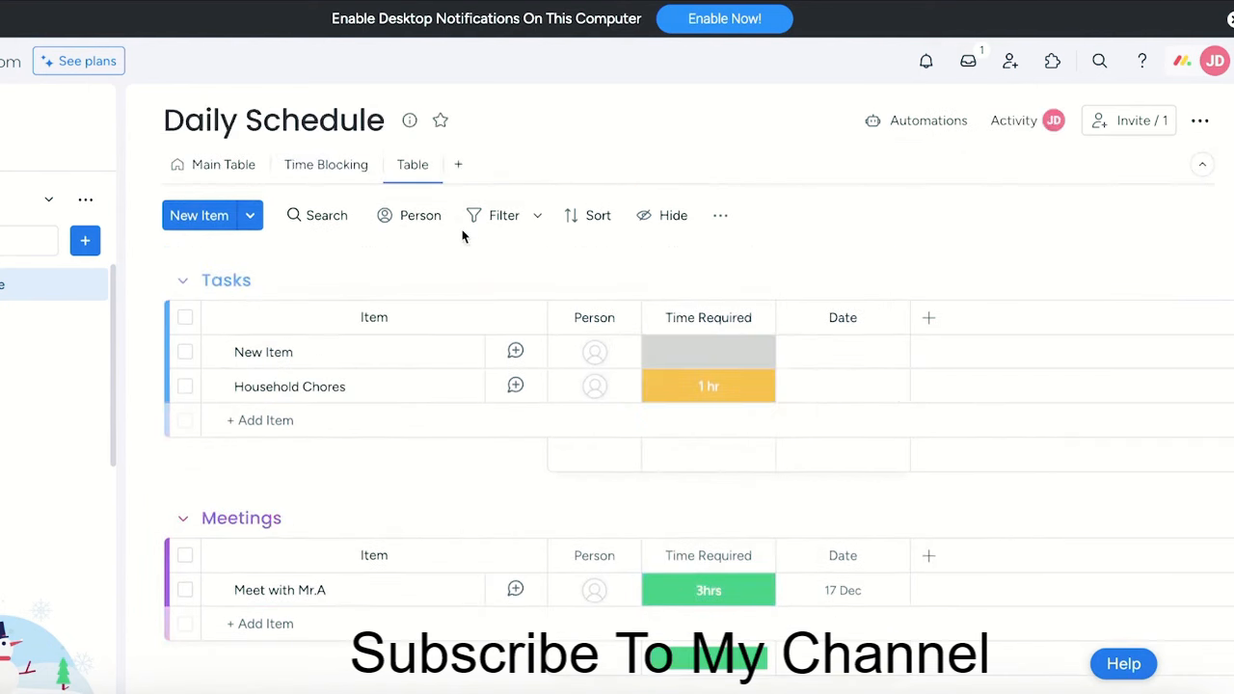
click(337, 172)
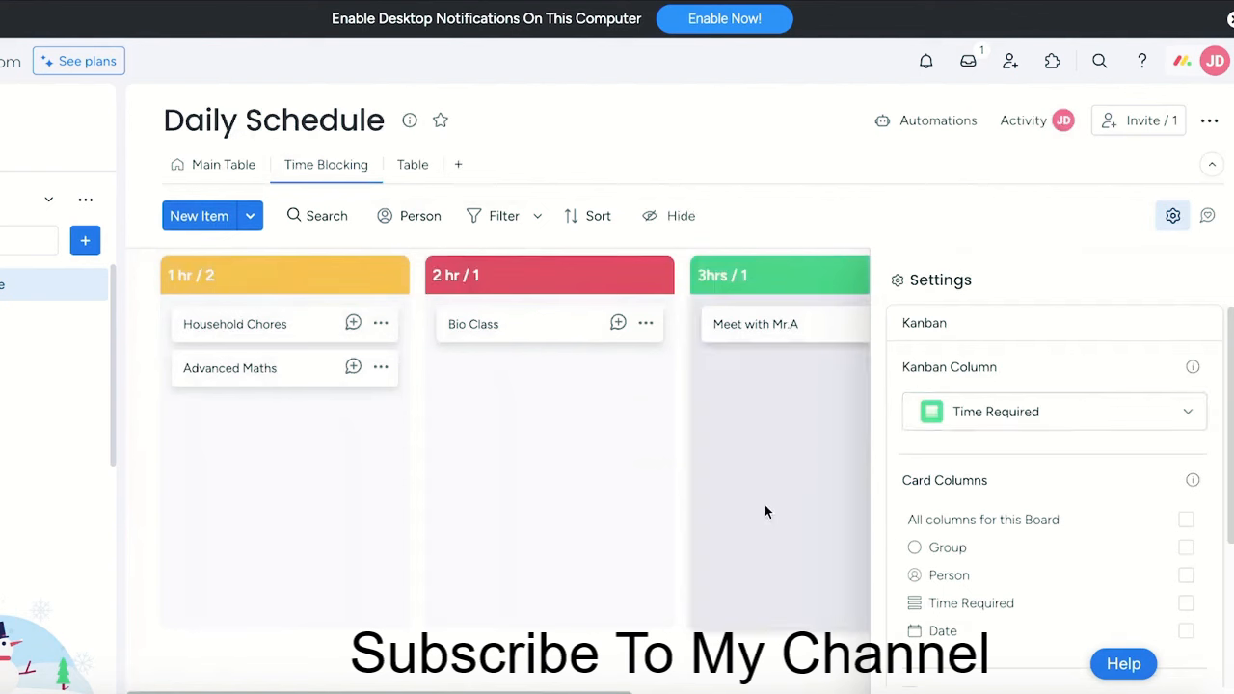
click(1172, 216)
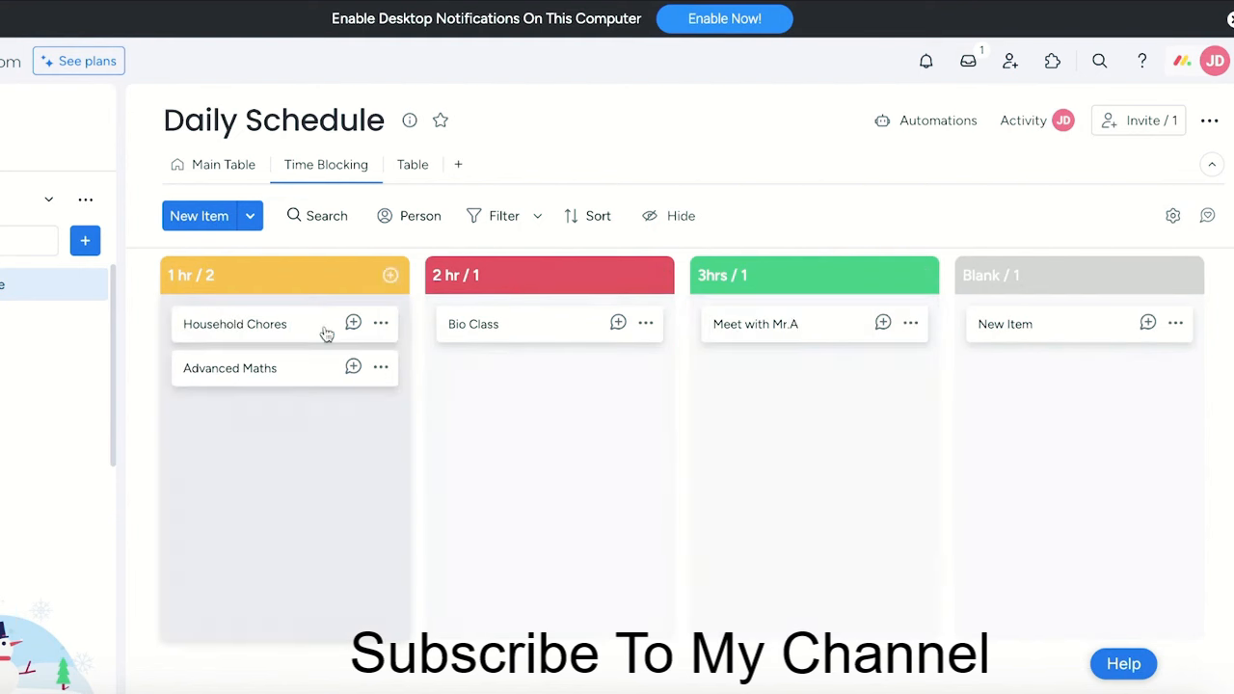
Set the date of New Item in the Tasks group of the Main Table to 20 December 2023.
click(229, 168)
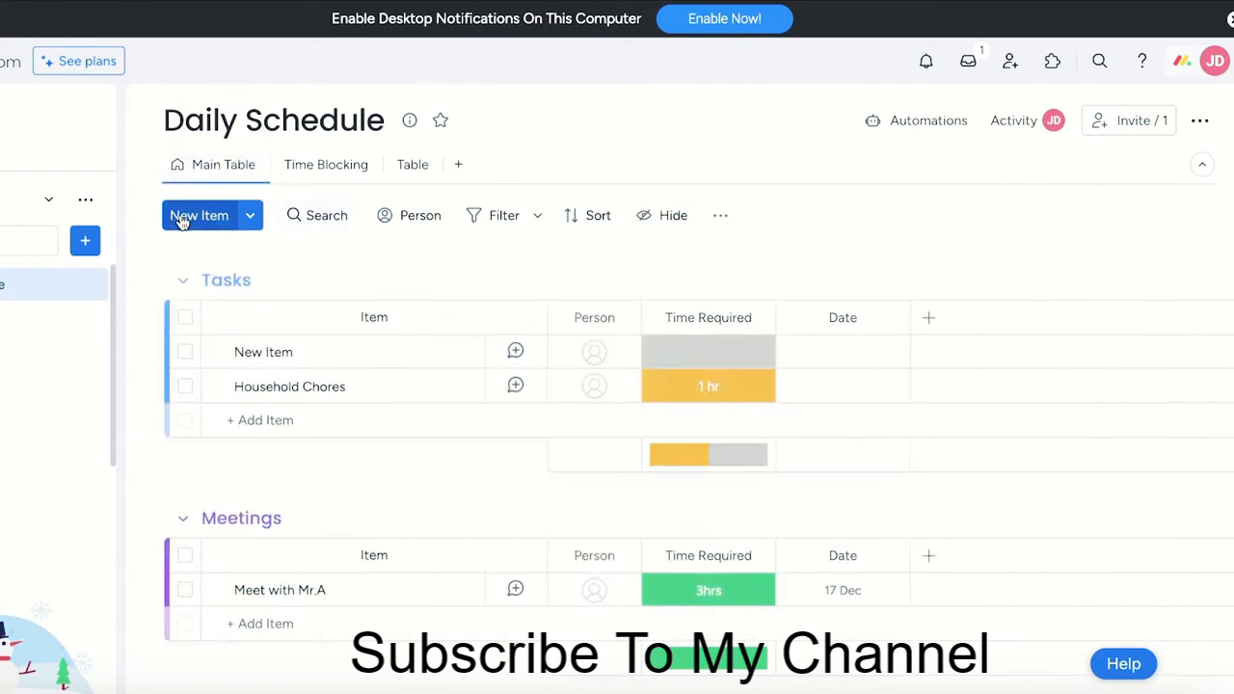
click(860, 345)
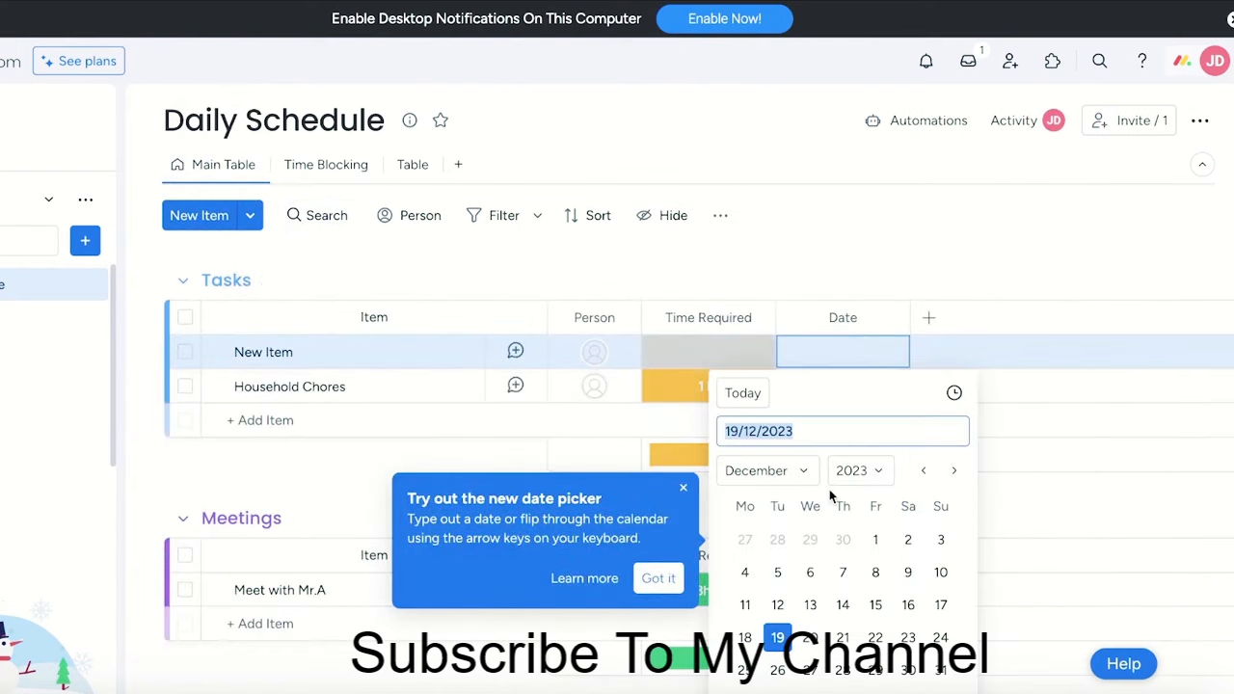
click(813, 635)
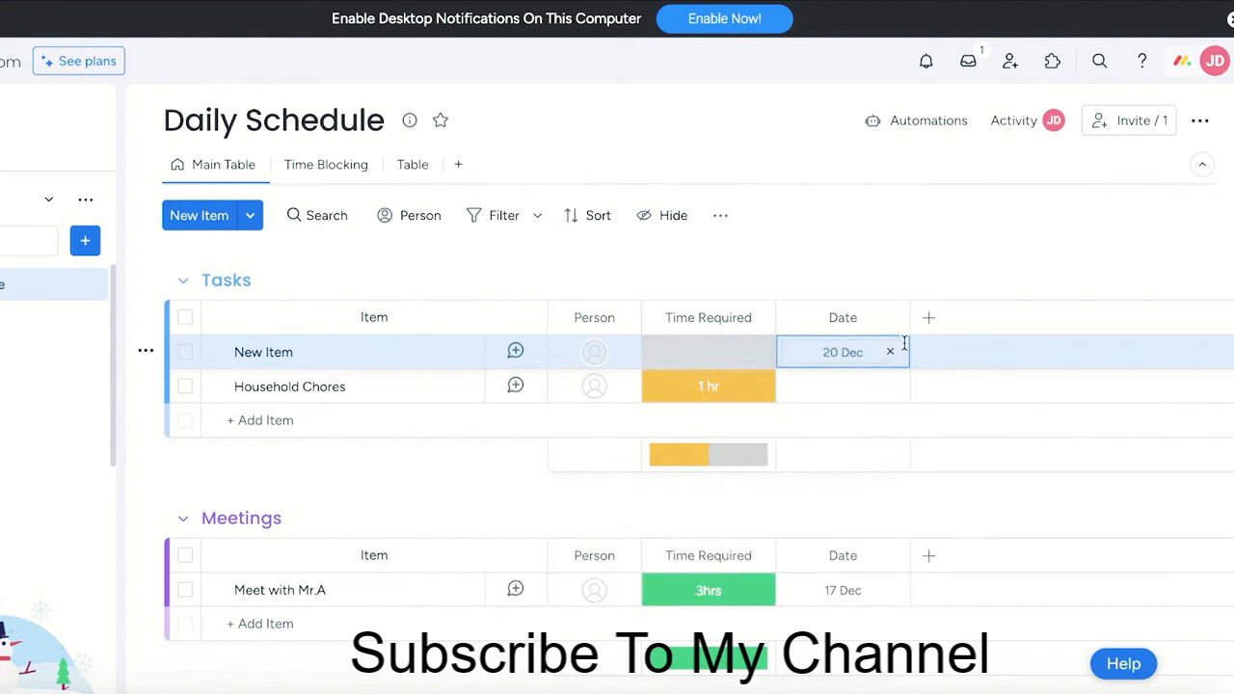
Add a Timeline column to the Daily Schedule board's Main Table.
click(928, 317)
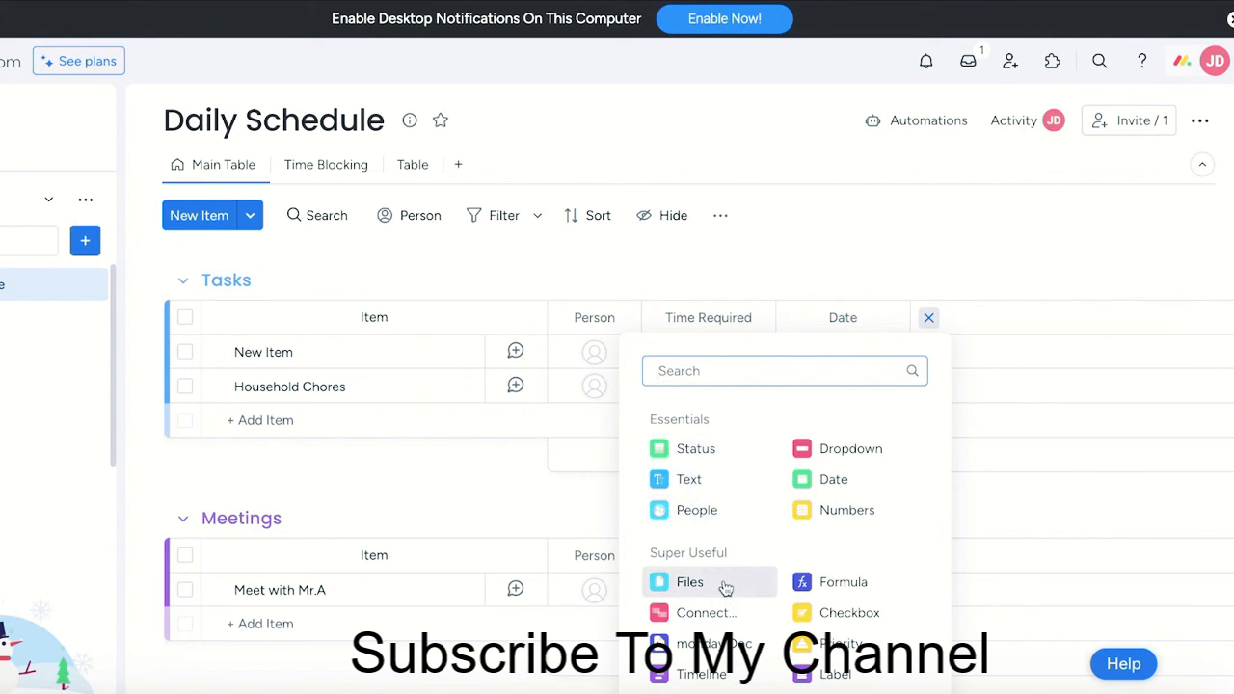
click(928, 317)
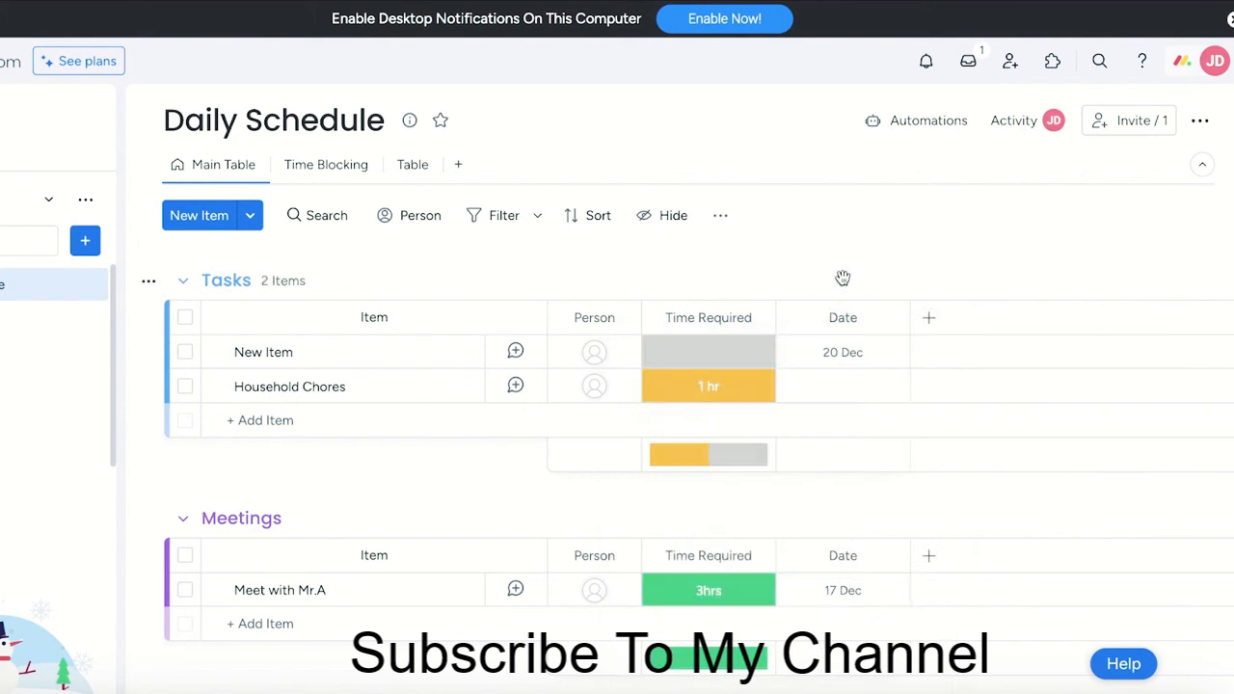
click(943, 325)
click(706, 673)
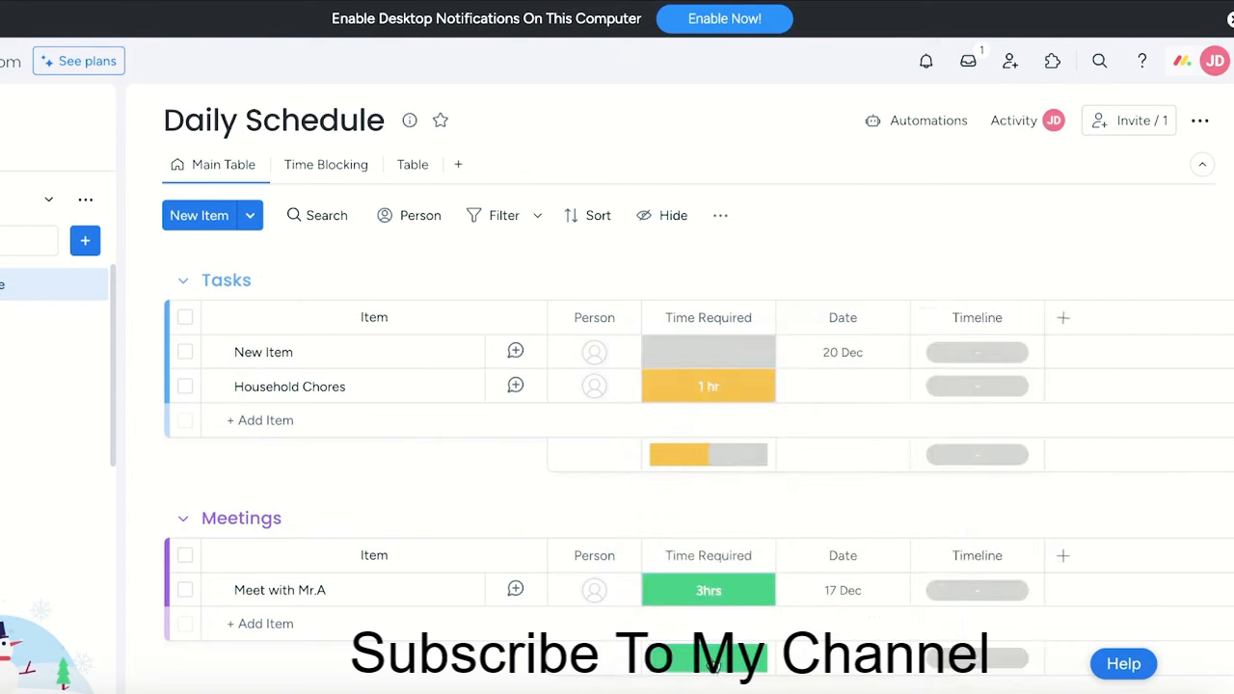
Set the timeline of Household Chores to 20 - 21 December 2023.
click(977, 355)
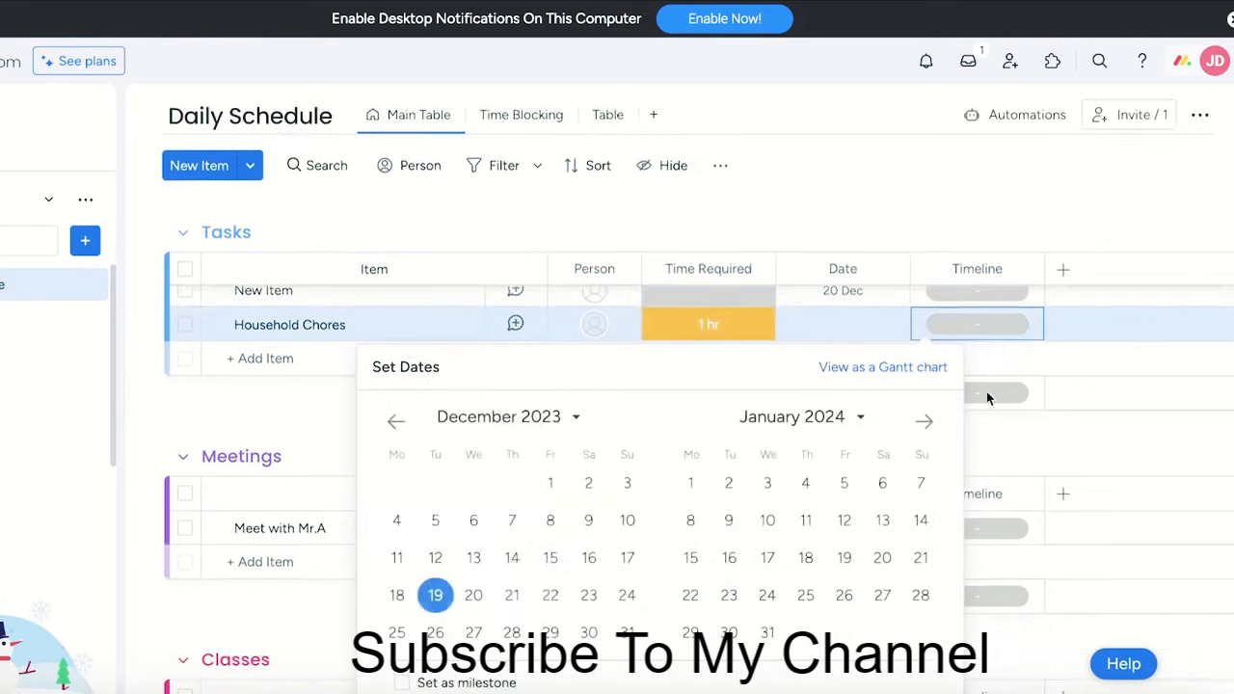
click(482, 595)
click(993, 332)
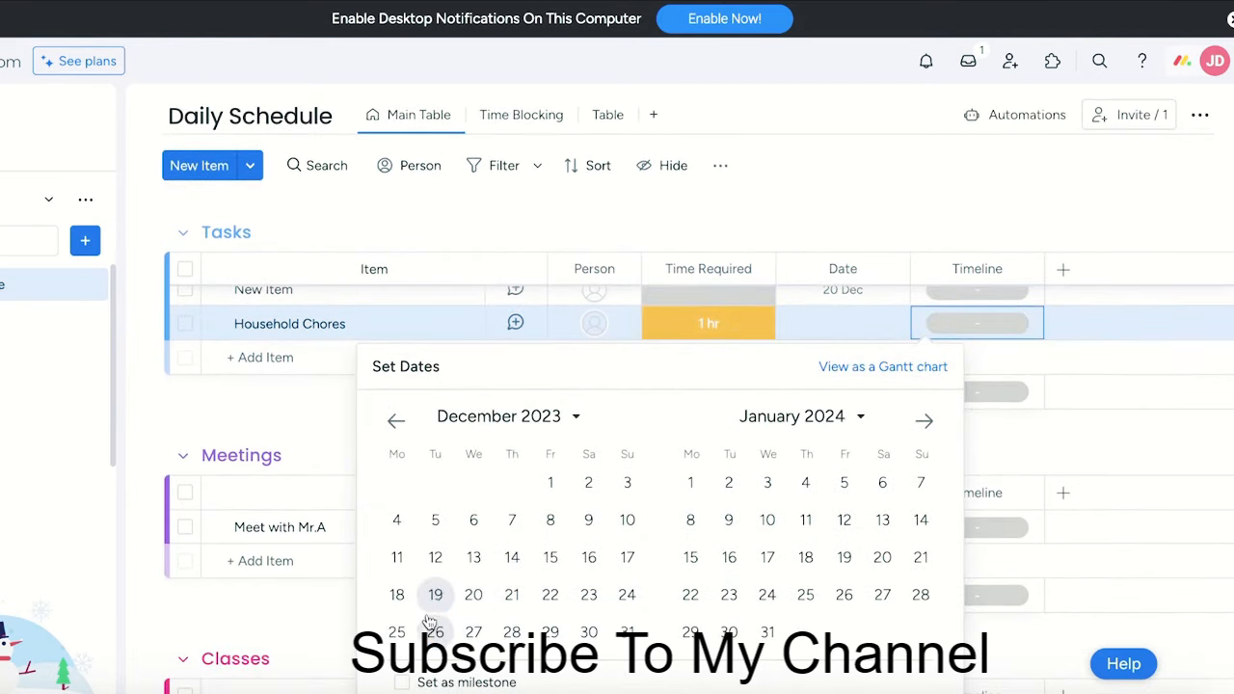
click(466, 596)
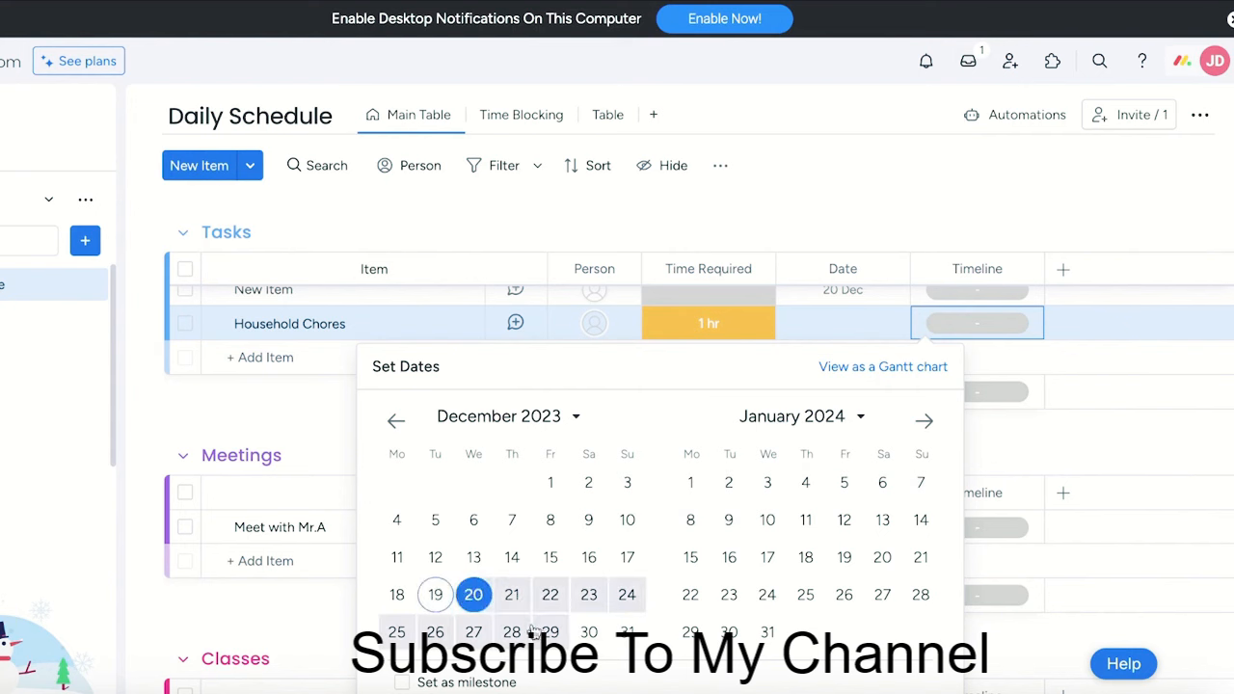
click(511, 595)
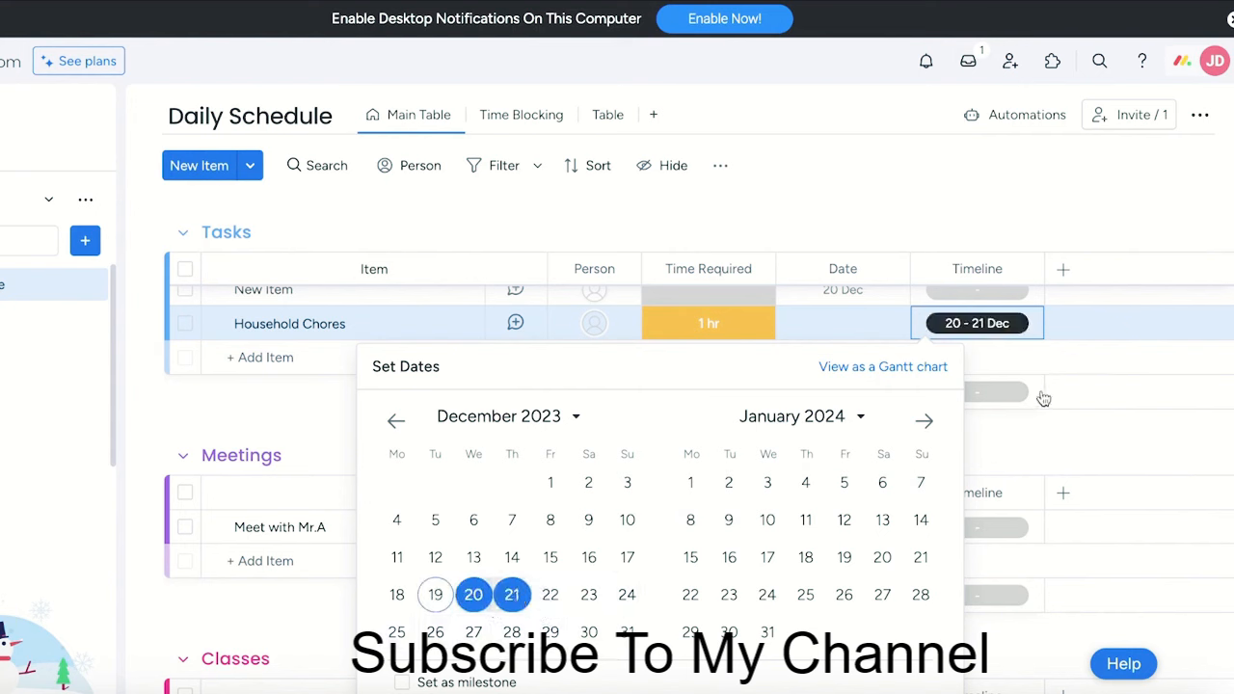
click(1041, 399)
click(998, 398)
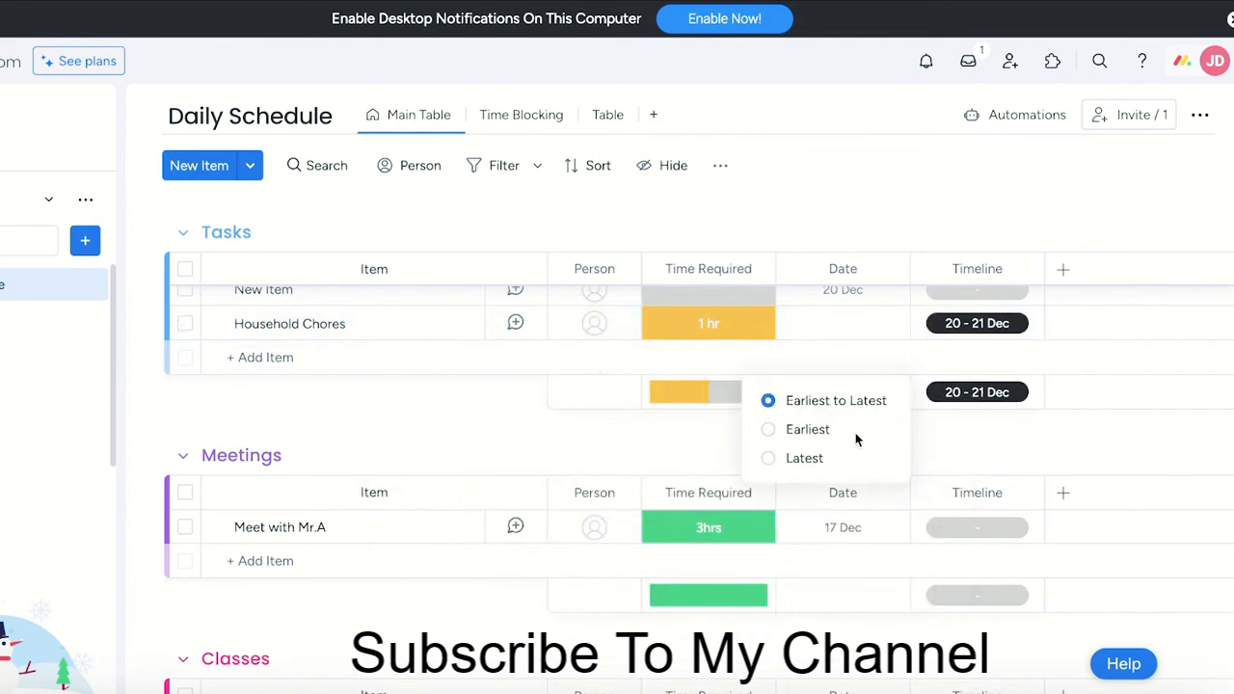
click(973, 530)
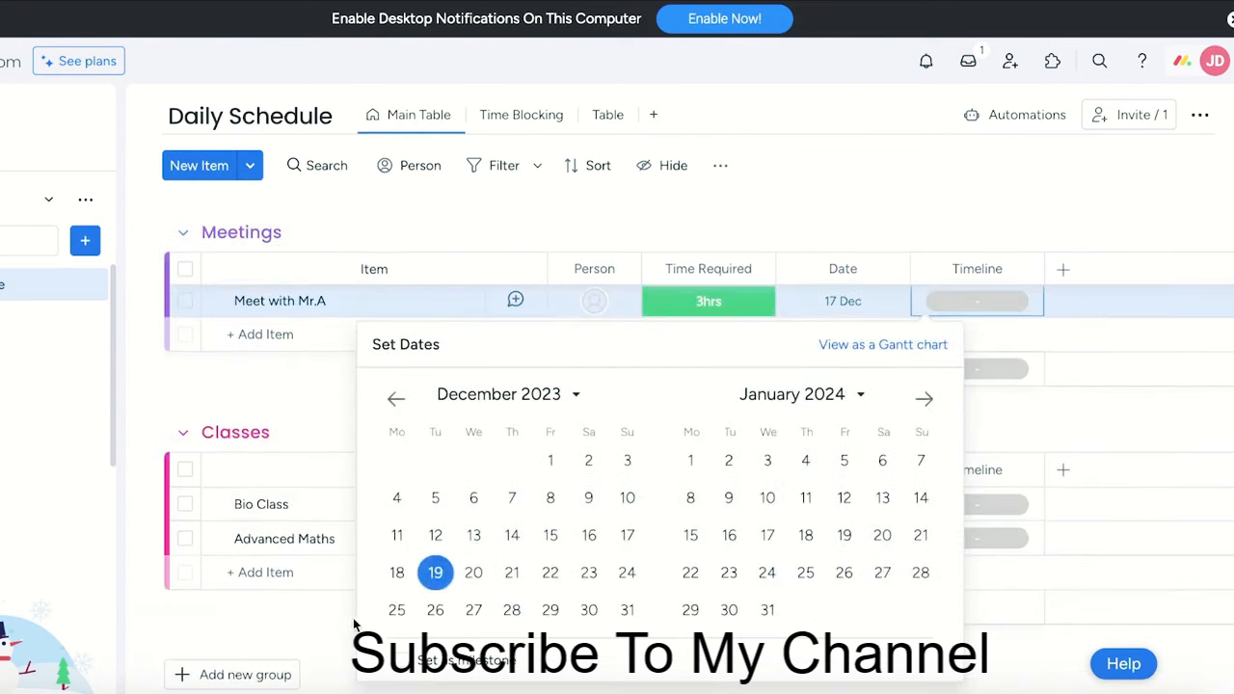
scroll(975, 333, up, 3)
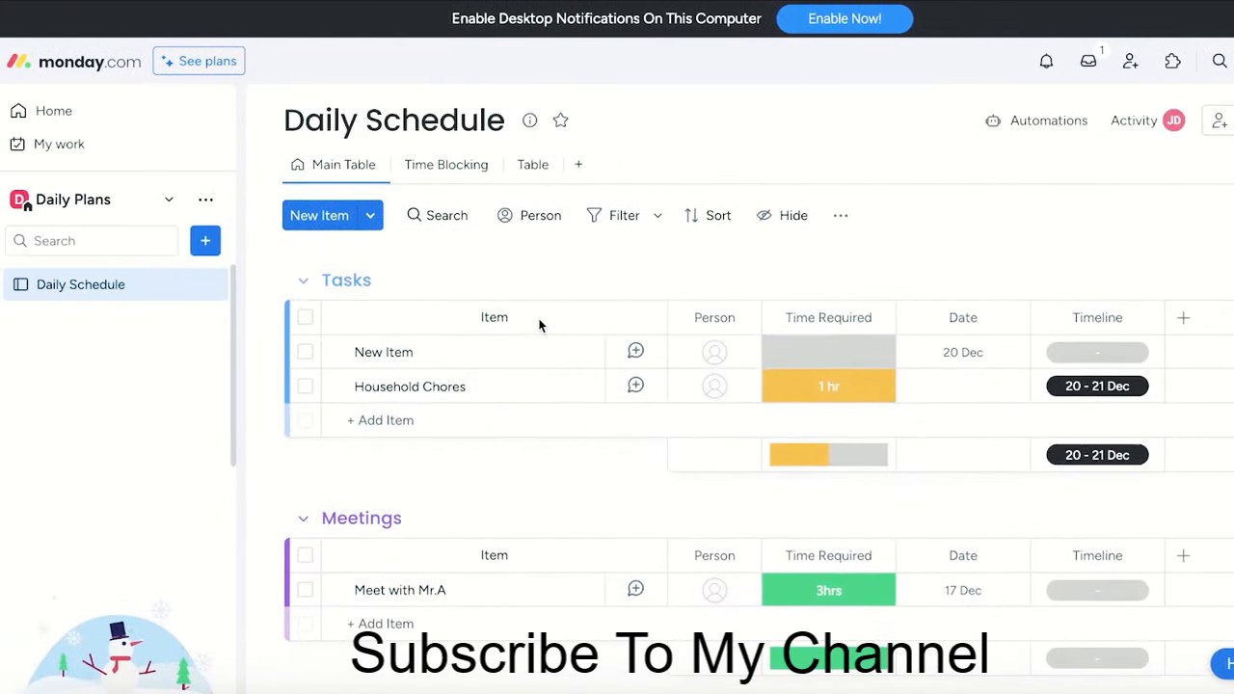
click(135, 201)
click(166, 488)
click(134, 203)
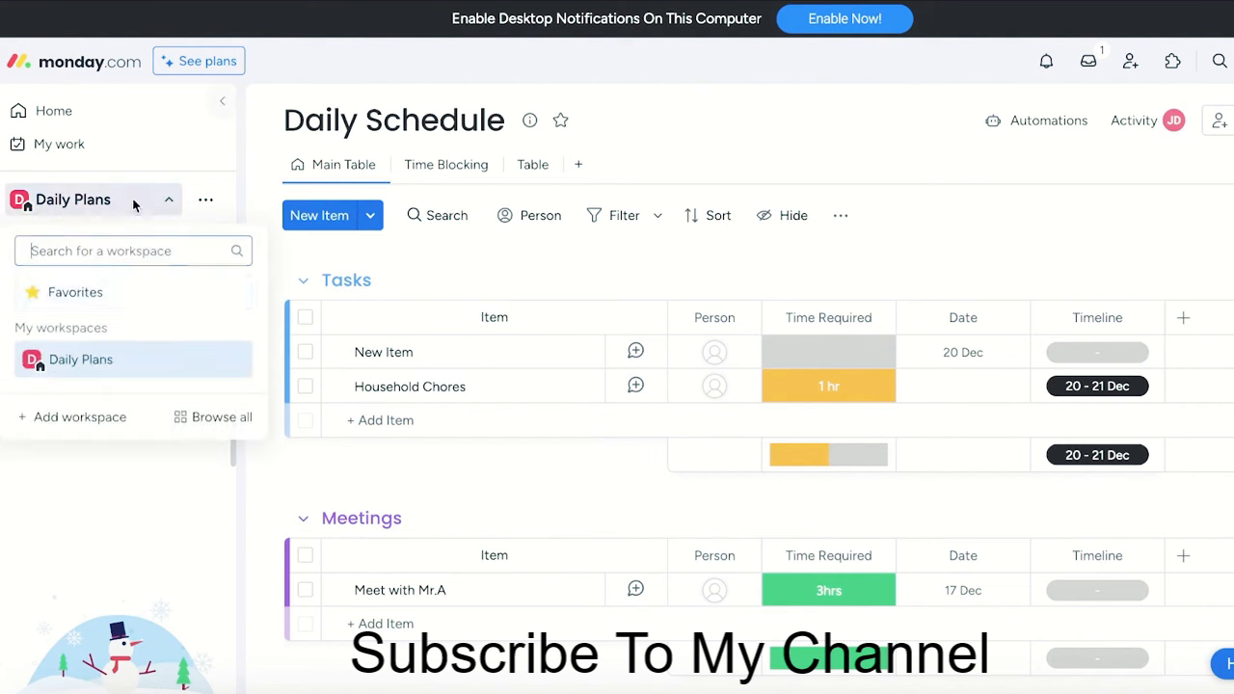
click(100, 430)
click(892, 128)
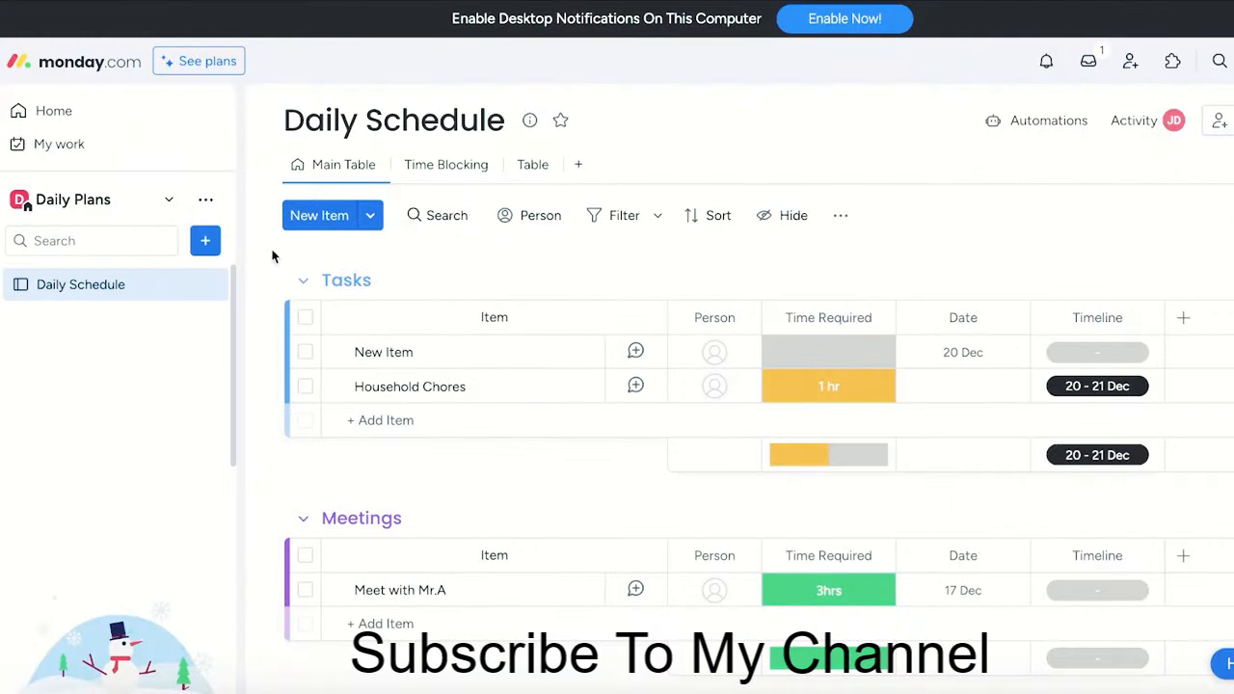
Create a new board named Daily Tasks in the Daily Plans workspace.
click(205, 247)
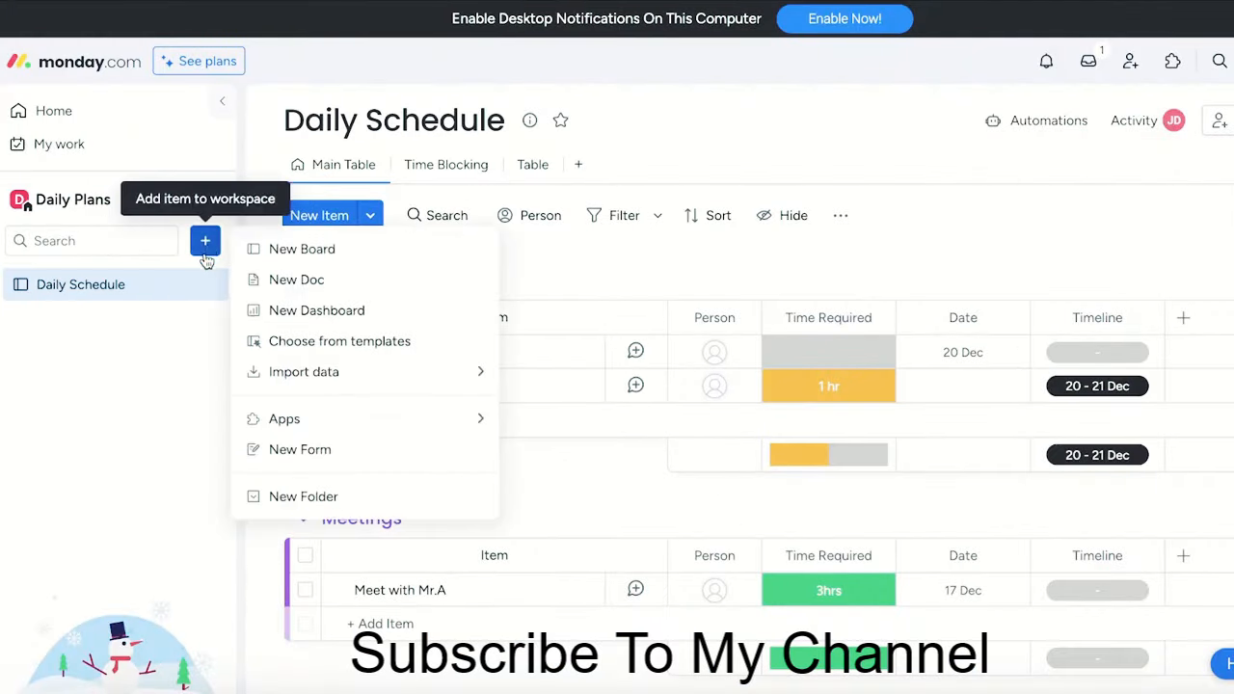
click(302, 251)
key(BackSpace)
text(Da)
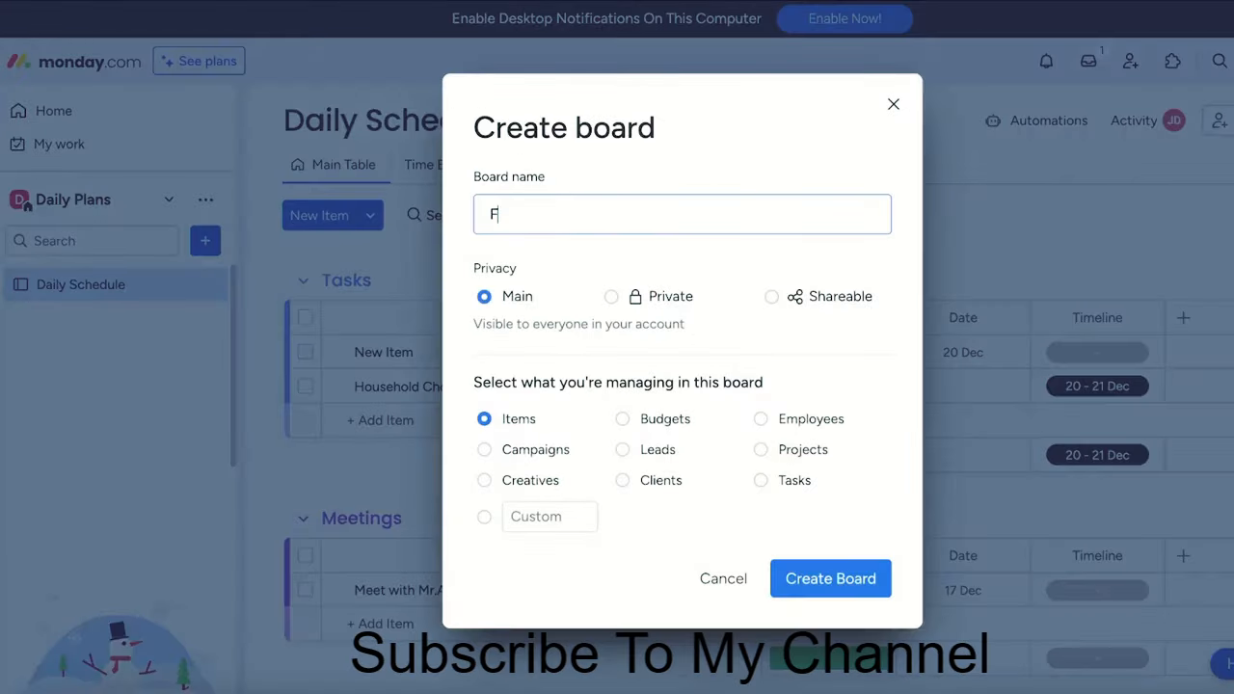
text(ily Tasks)
key(Return)
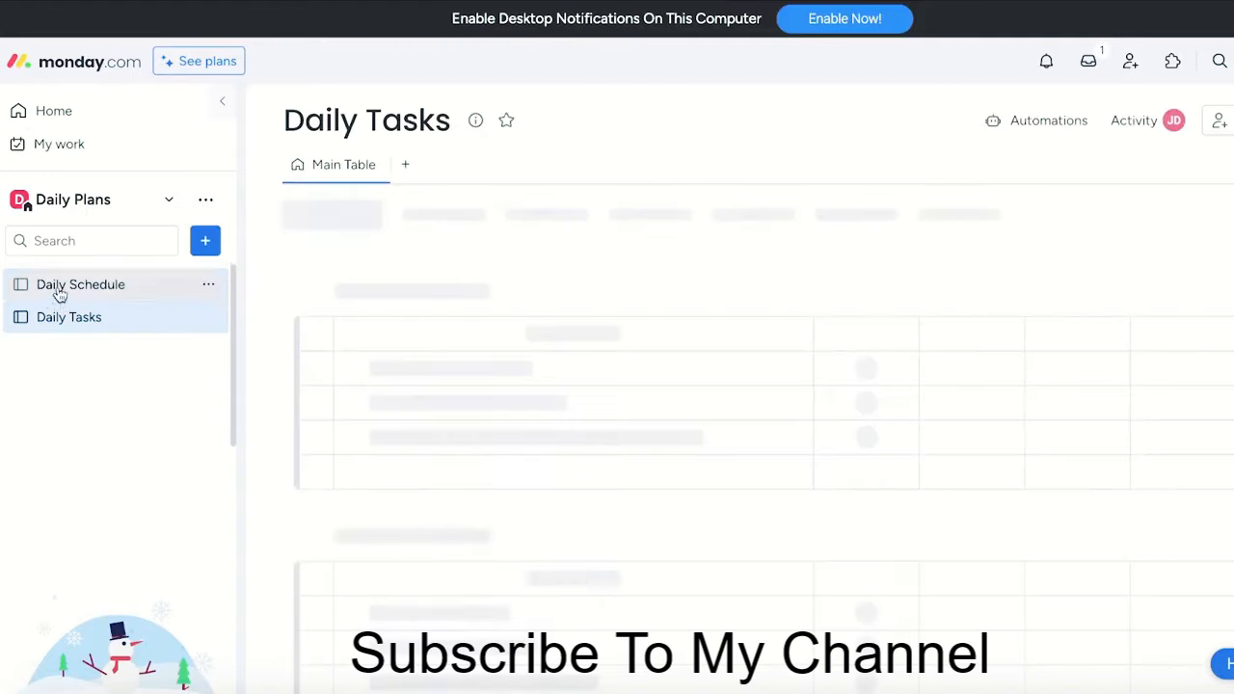
click(209, 317)
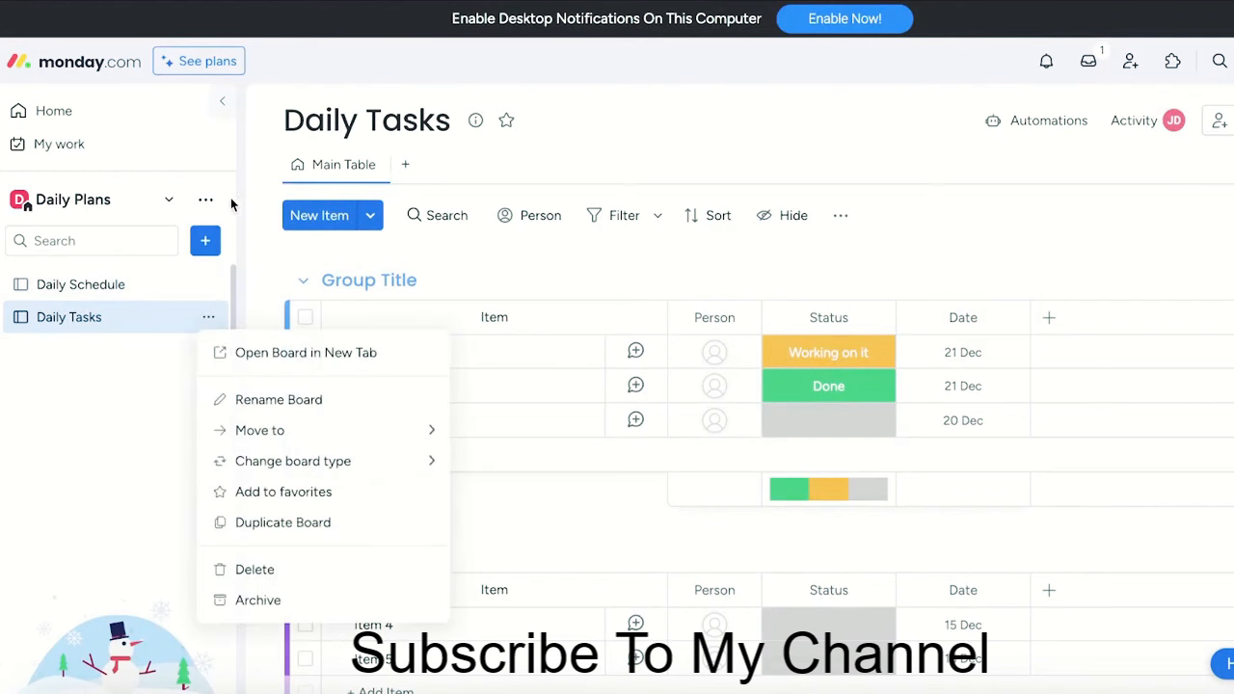
click(205, 200)
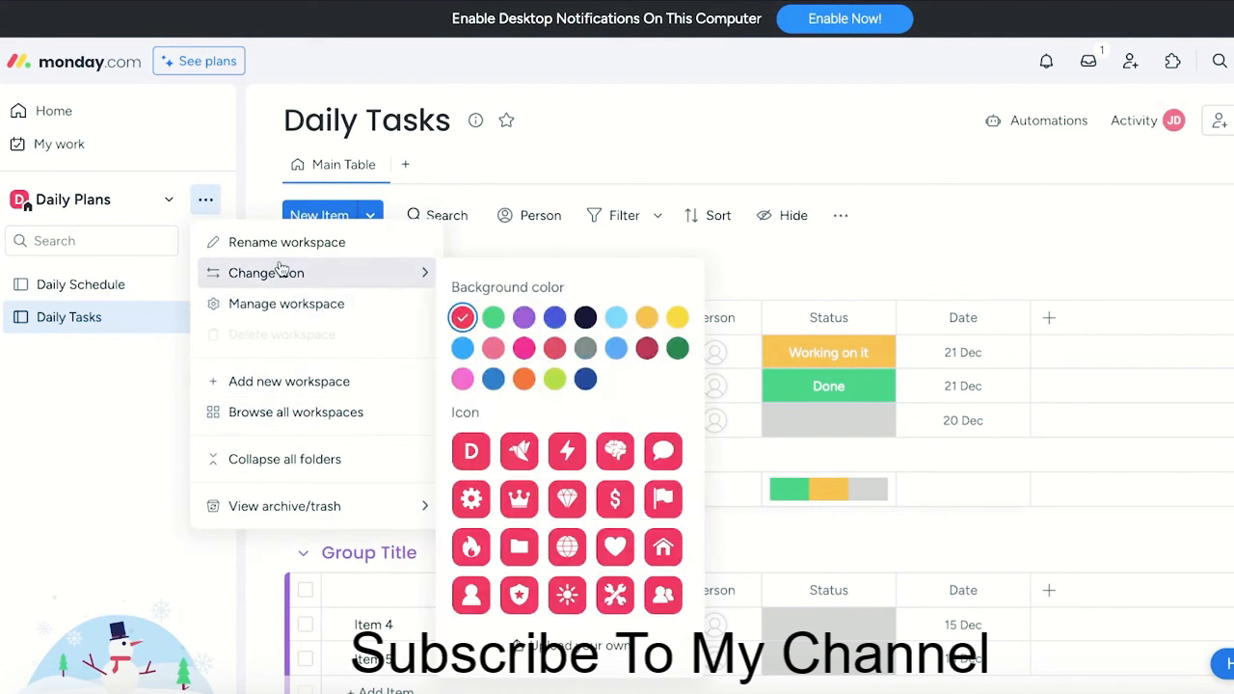
click(204, 201)
Search the template center for "daily" and add the Daily Work Schedule template to the workspace.
click(207, 241)
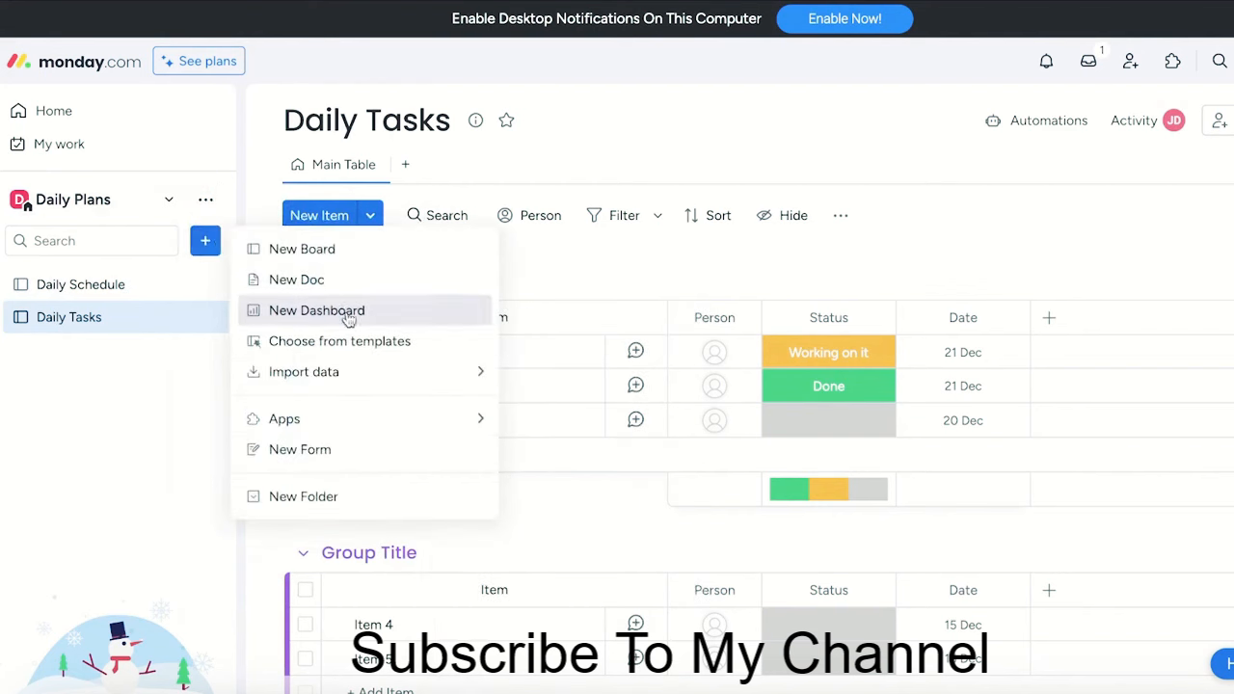
click(353, 341)
text(daily)
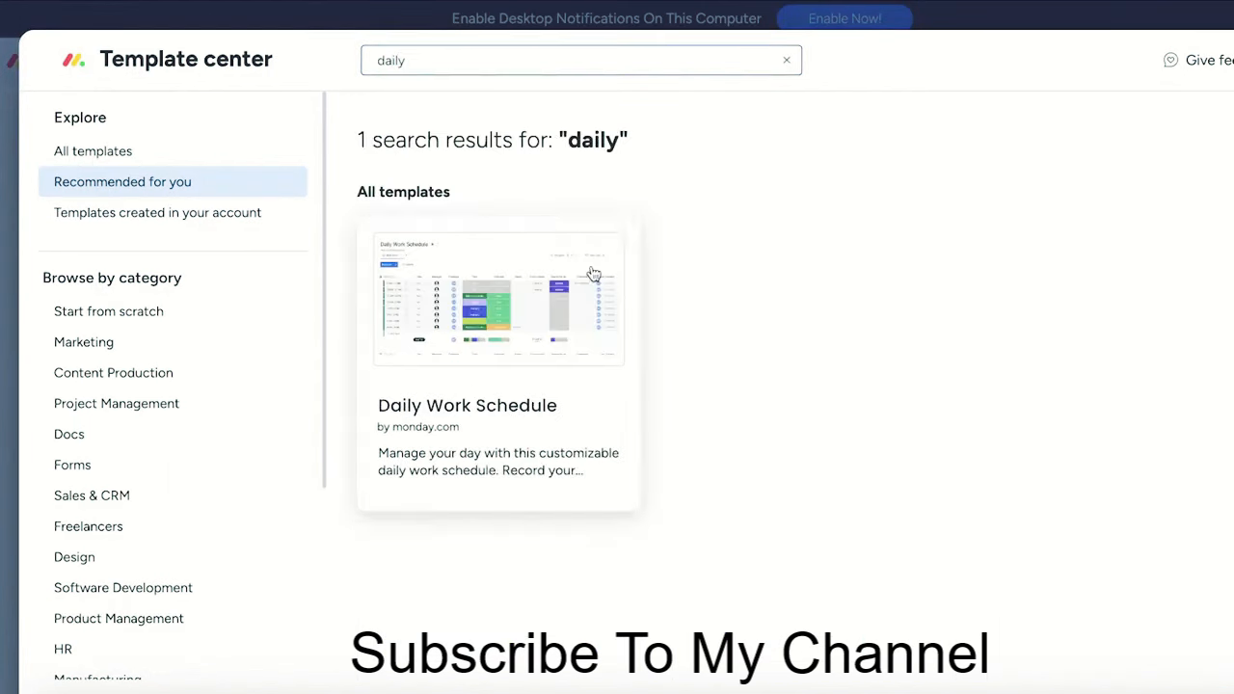
click(590, 266)
click(1184, 176)
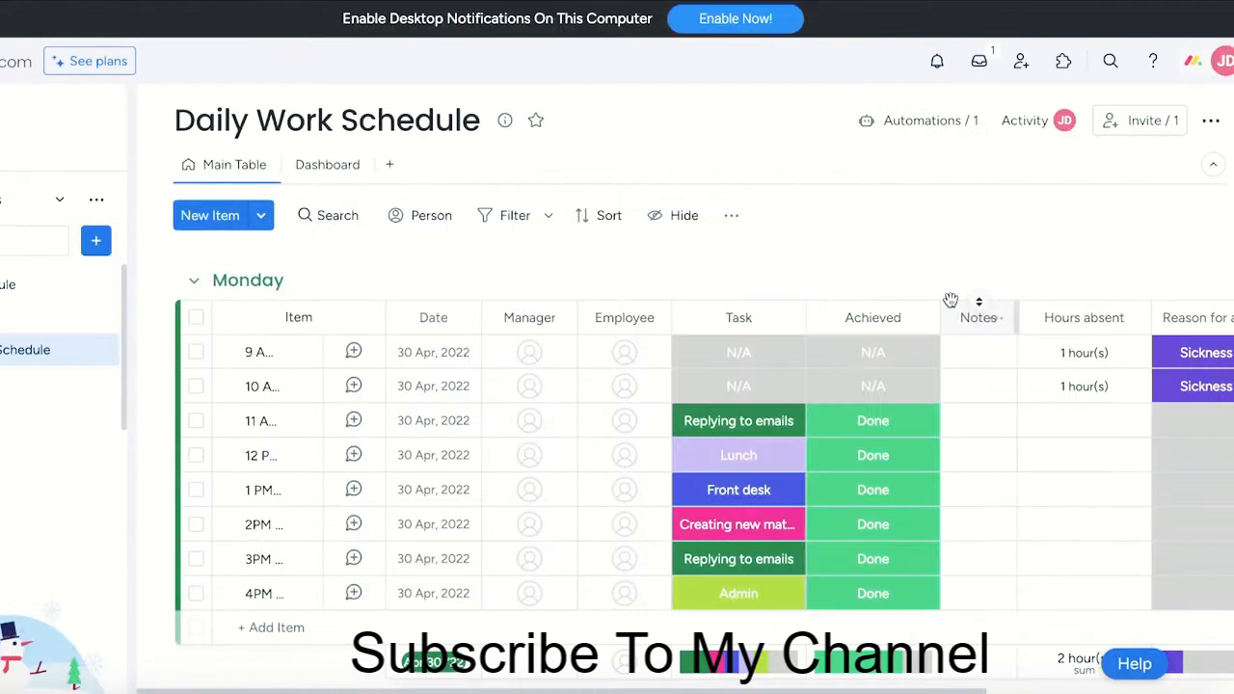
Examine the Monday group's hourly items and columns in Daily Work Schedule and the 9 AM - 10 AM item's updates.
scroll(424, 279, down, 2)
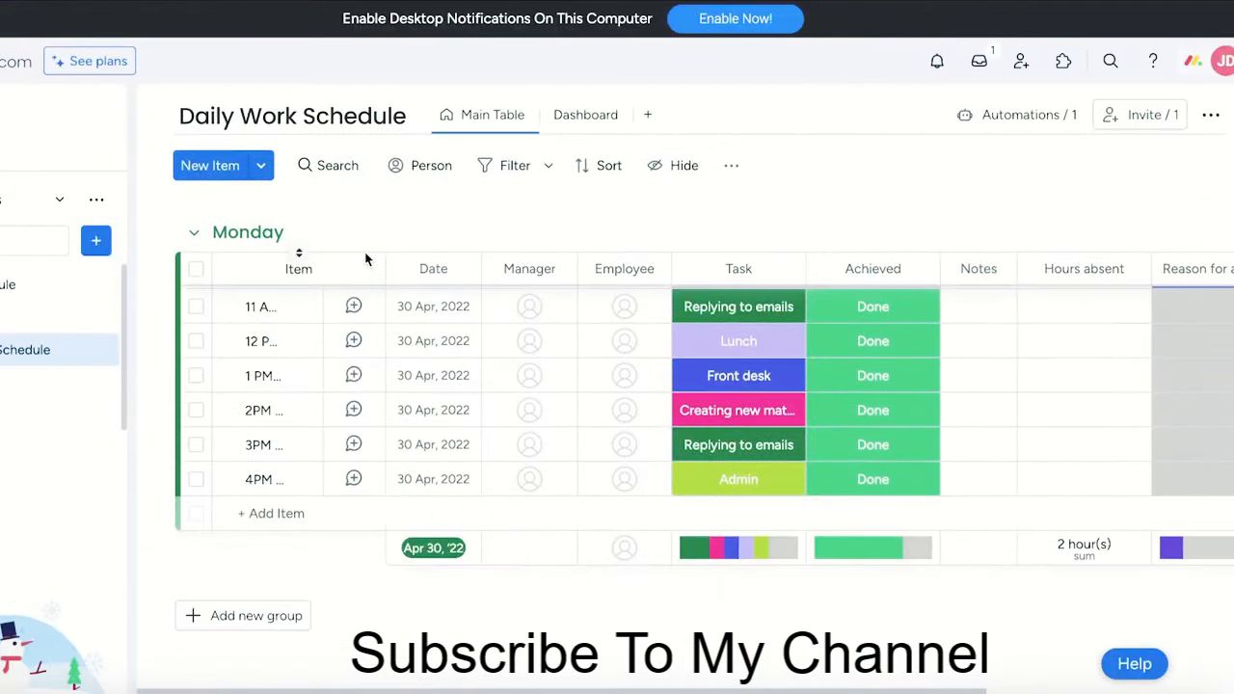
scroll(289, 415, up, 2)
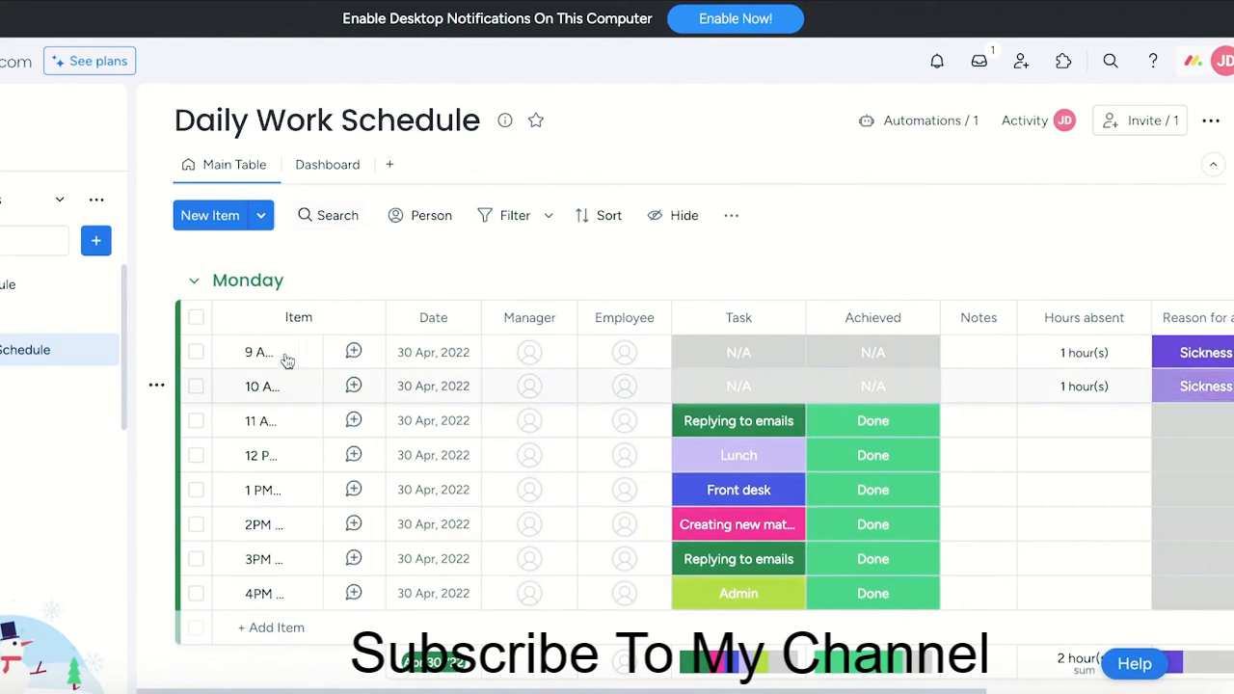
click(192, 286)
click(194, 289)
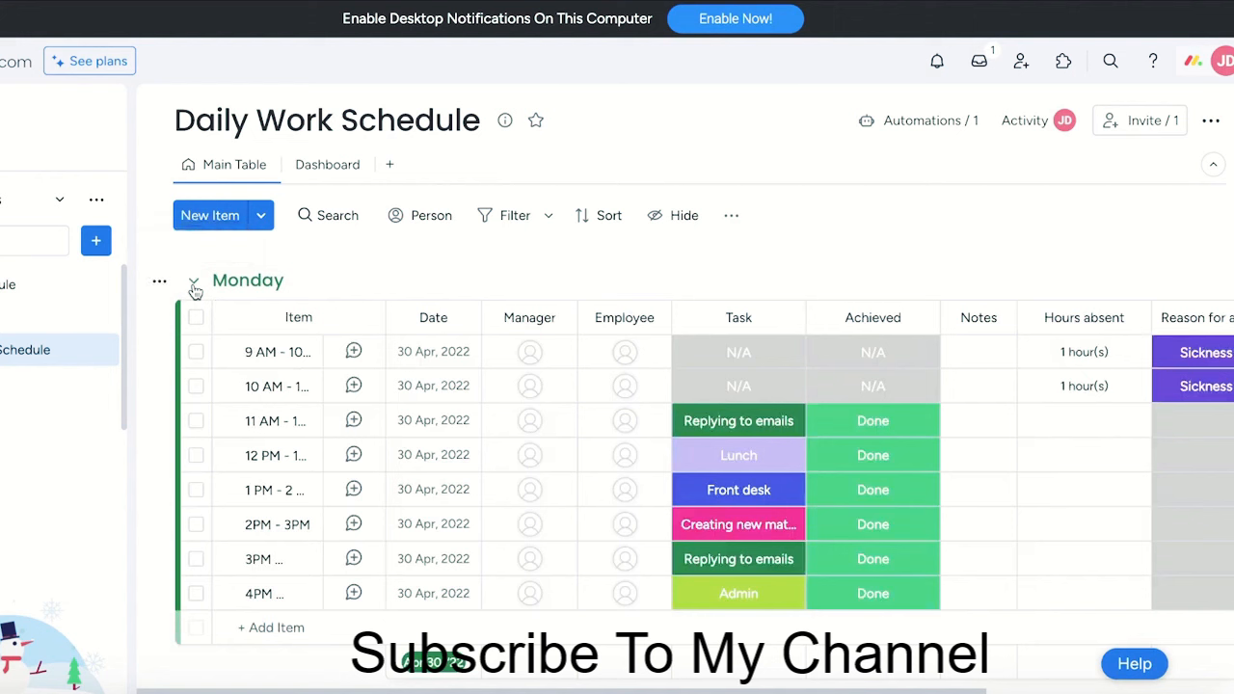
scroll(286, 402, down, 2)
scroll(341, 353, up, 2)
scroll(366, 569, down, 2)
scroll(325, 468, up, 2)
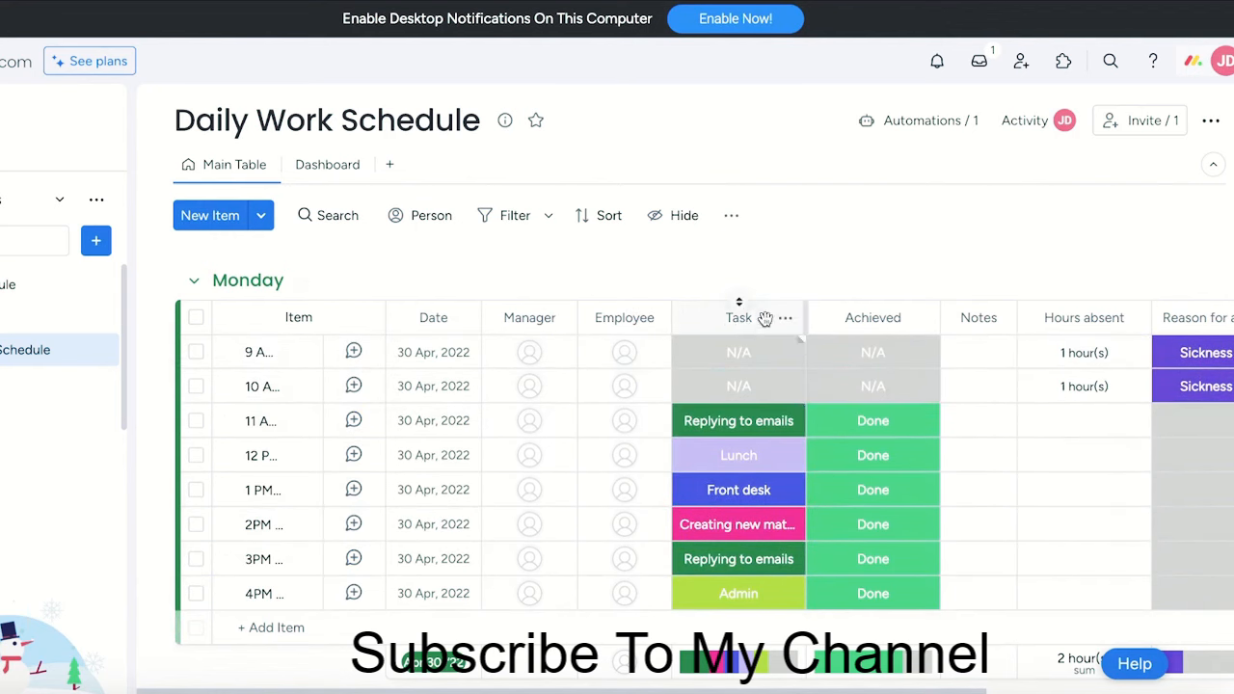
click(274, 352)
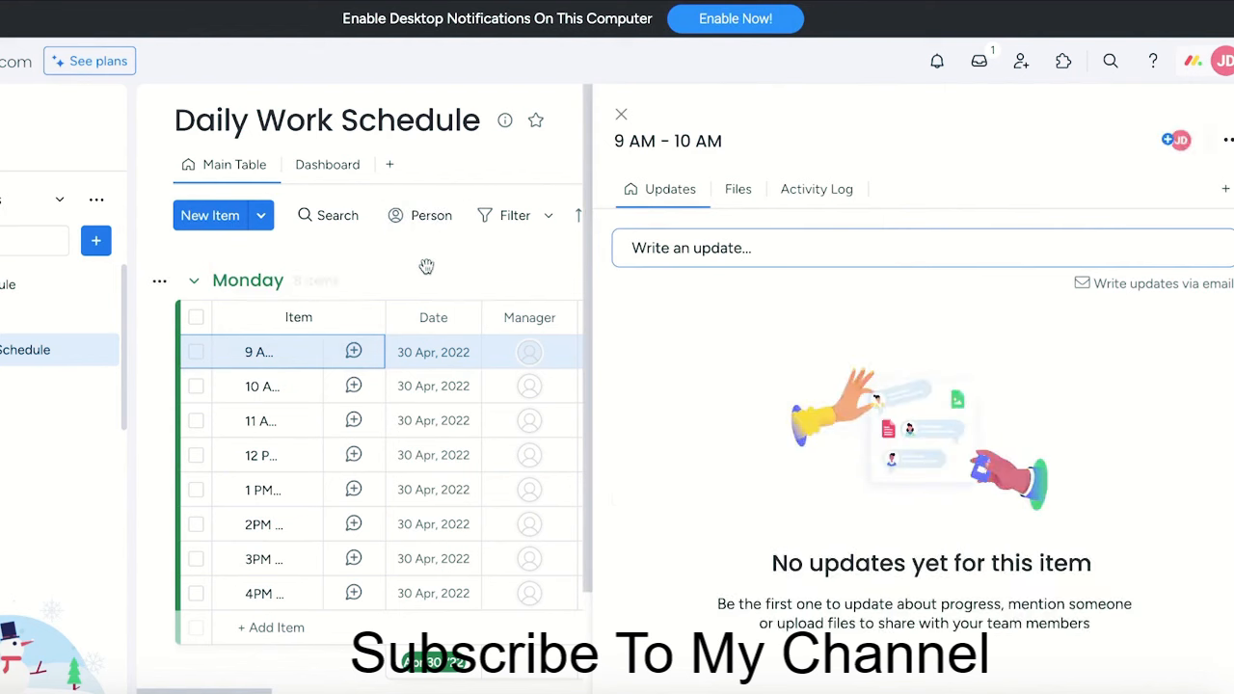
click(619, 115)
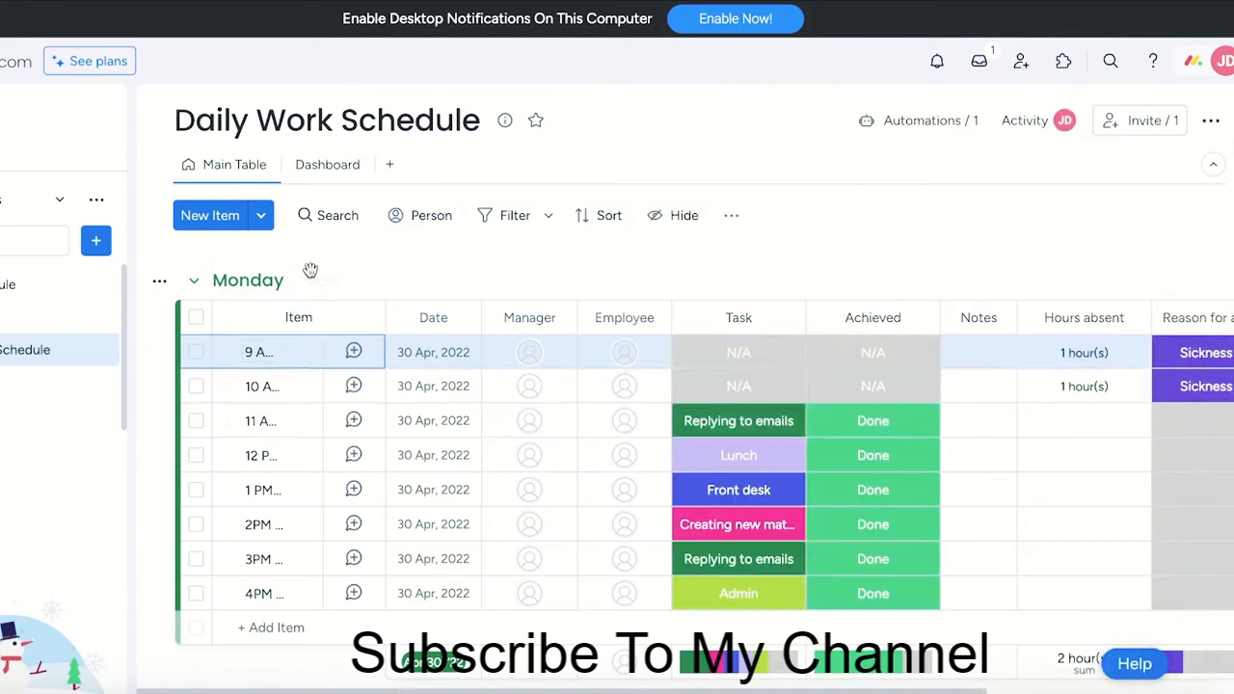
Open the Daily Work Schedule's Dashboard view, dismiss the upgrade offer and return to the Main Table.
click(326, 166)
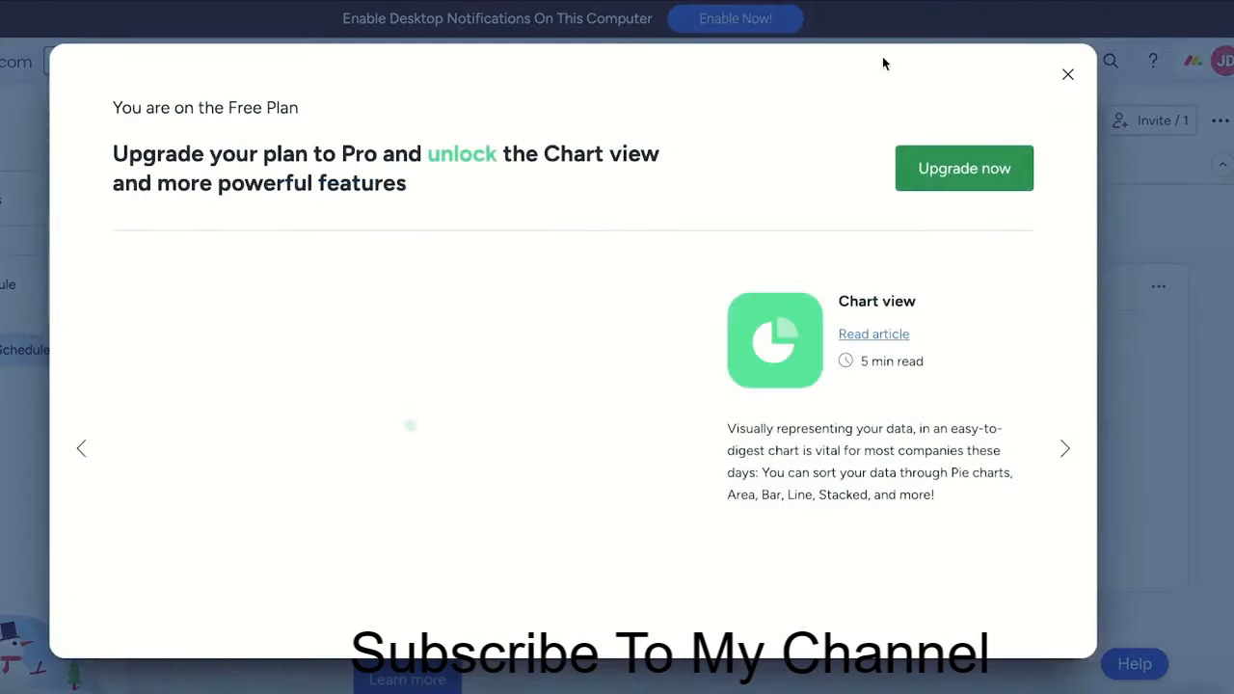
click(1068, 77)
click(246, 164)
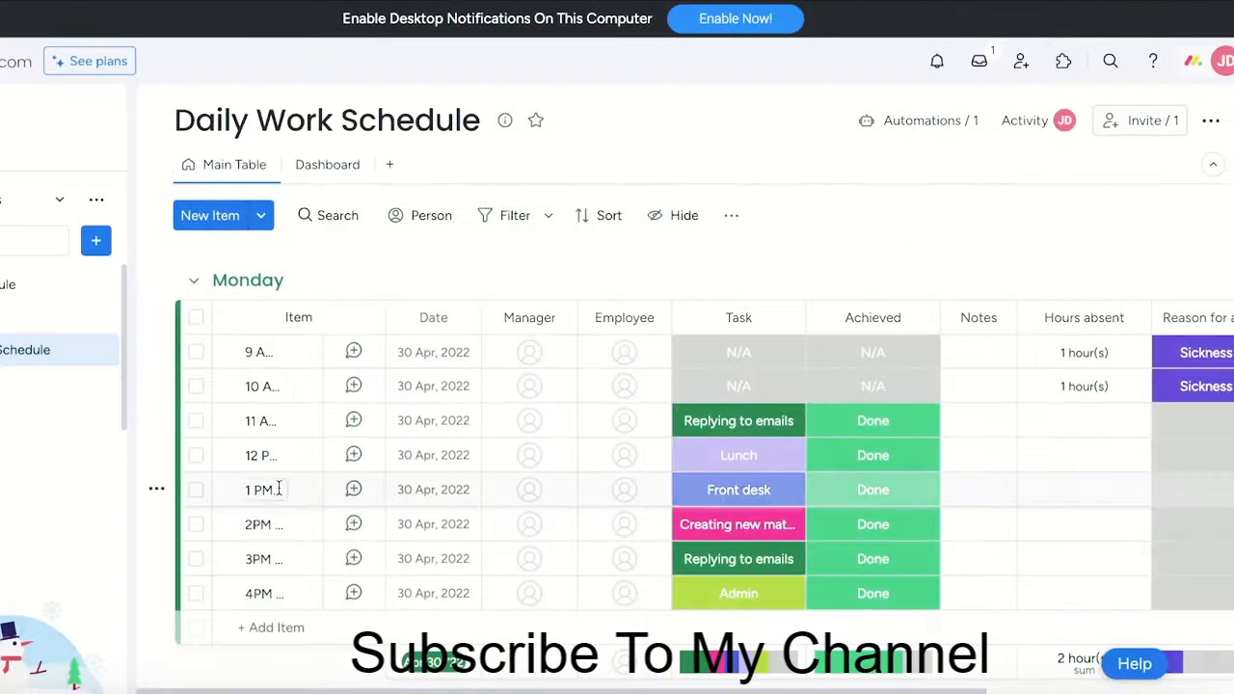
Review the Daily Tasks board and the Daily Schedule board down to its Classes group.
click(48, 317)
scroll(385, 434, down, 3)
click(46, 285)
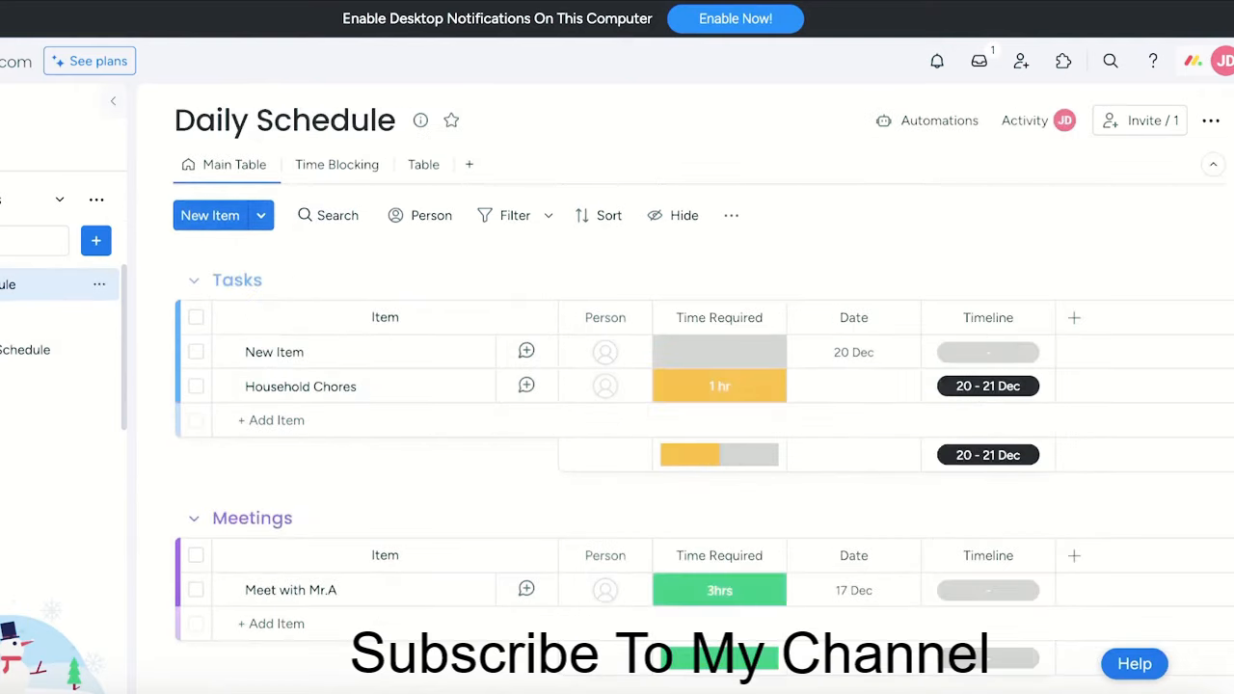
scroll(339, 325, down, 5)
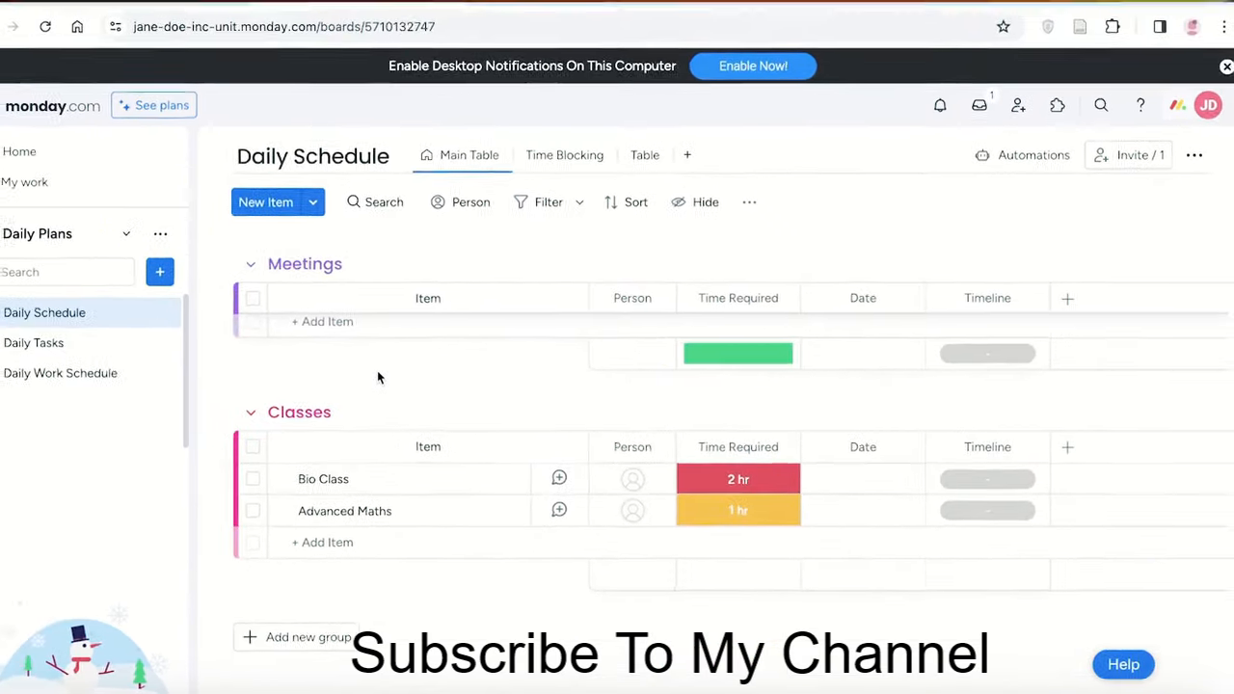